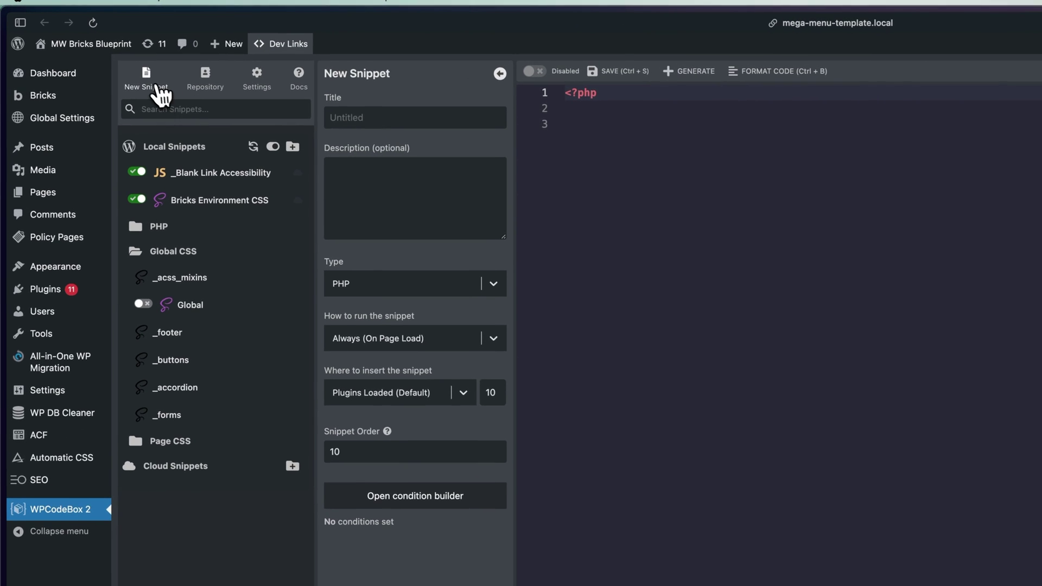
- Create a Header SCSS snippet rendered as an external file, then save and enable it
{"action": "left_click", "coordinate": [387, 114]}
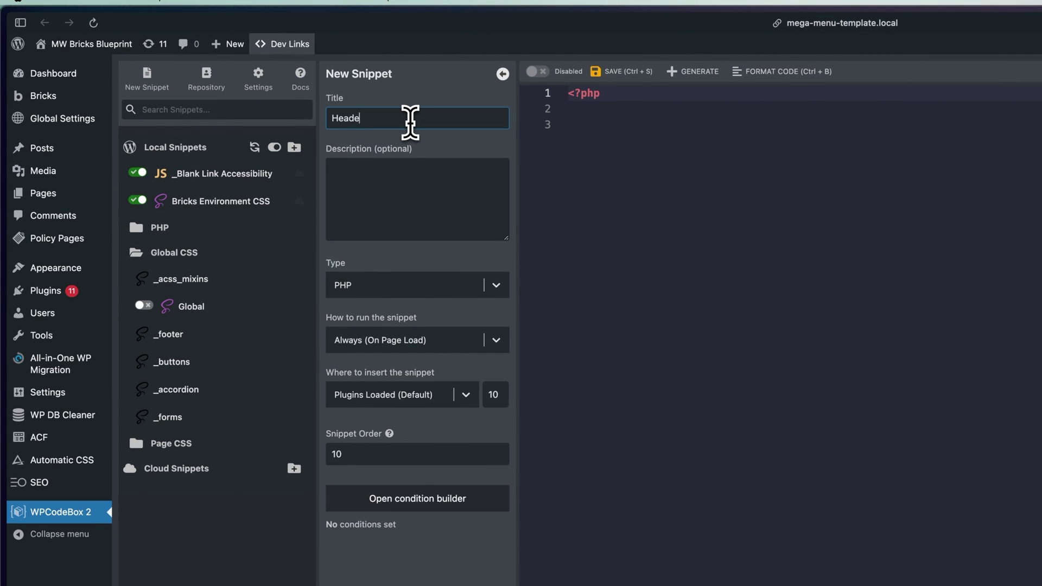
{"action": "left_click", "coordinate": [409, 293]}
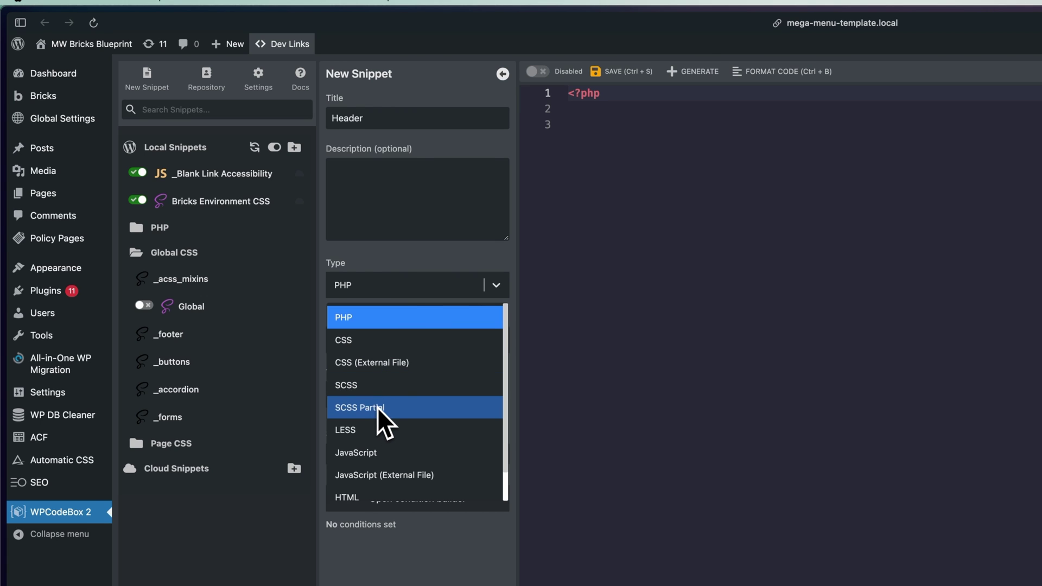
{"action": "left_click", "coordinate": [382, 392]}
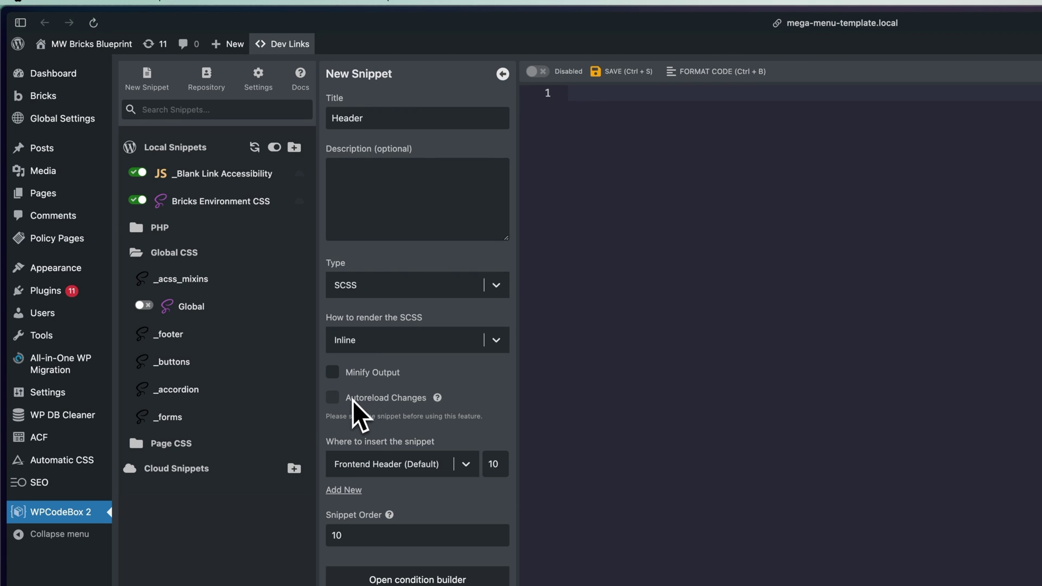
{"action": "left_click", "coordinate": [423, 341]}
{"action": "left_click", "coordinate": [397, 390]}
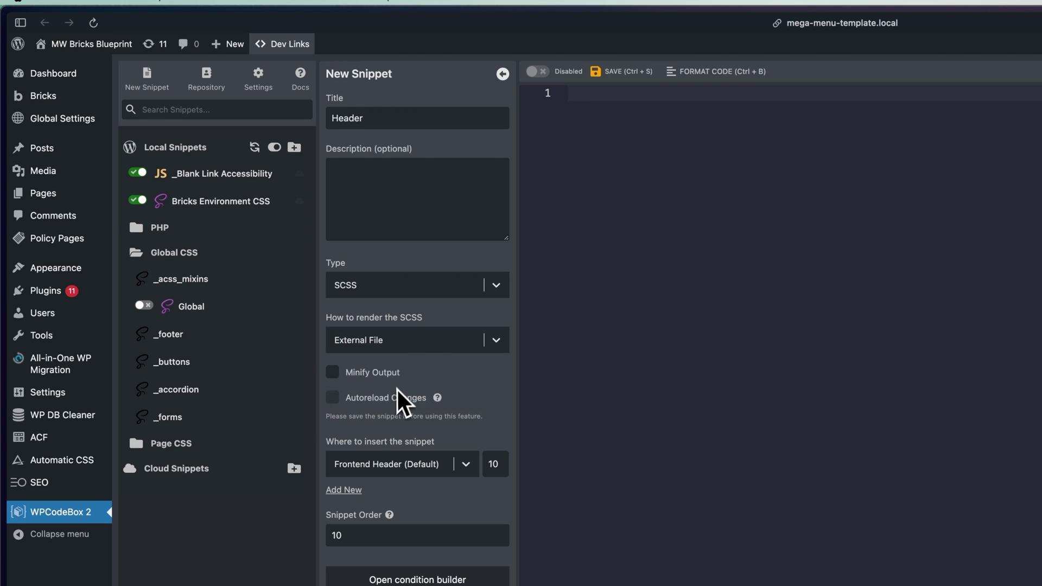
{"action": "left_click", "coordinate": [614, 75]}
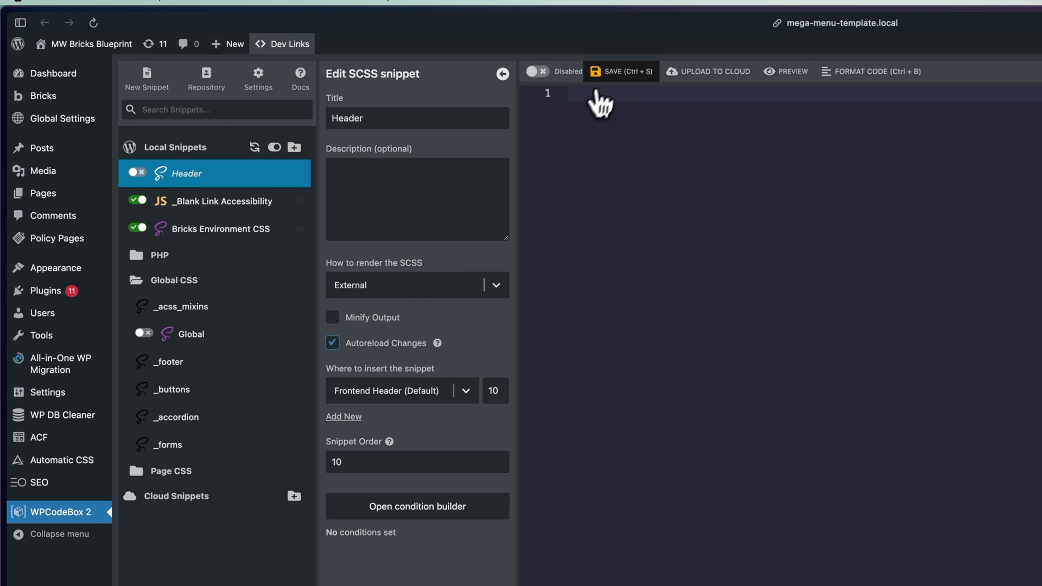
{"action": "left_click", "coordinate": [580, 77]}
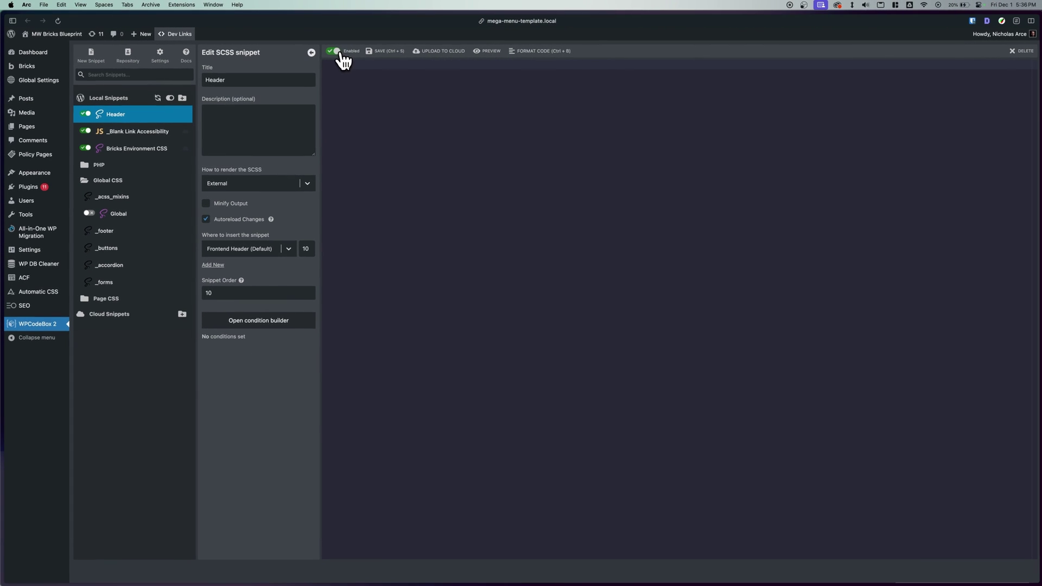
- In Finder, locate Mega-menu-V1.5.scss in Mega Menu v1.5 > SCSS and choose an app to open it
{"action": "left_click", "coordinate": [360, 573]}
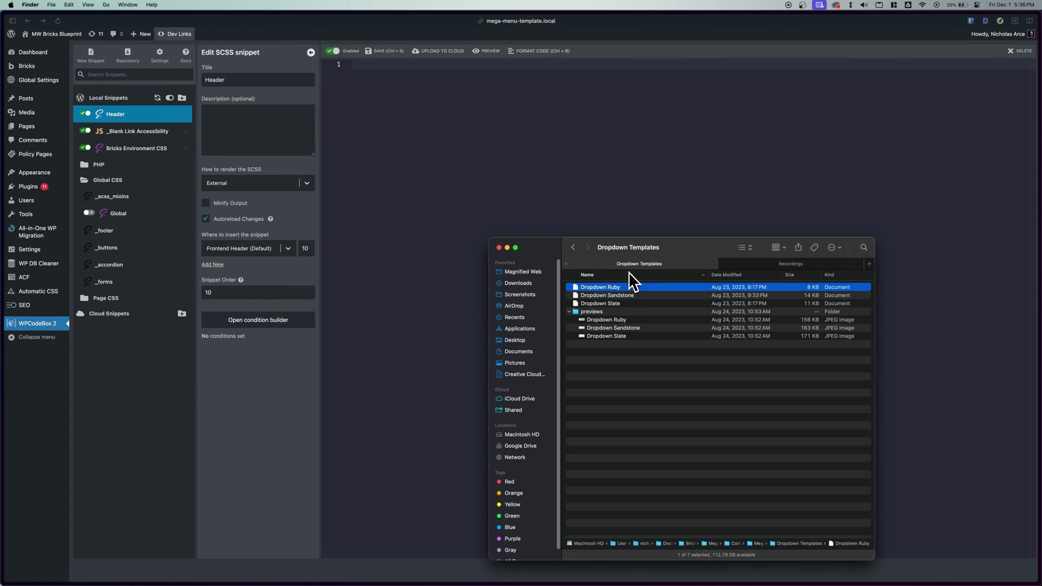
{"action": "left_click", "coordinate": [573, 247]}
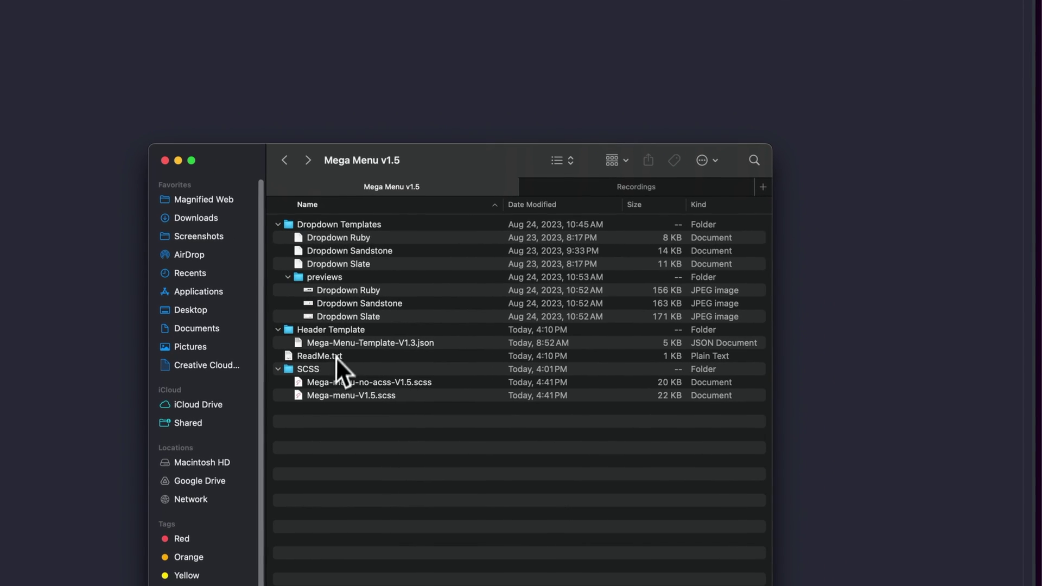
{"action": "double_click", "coordinate": [332, 369]}
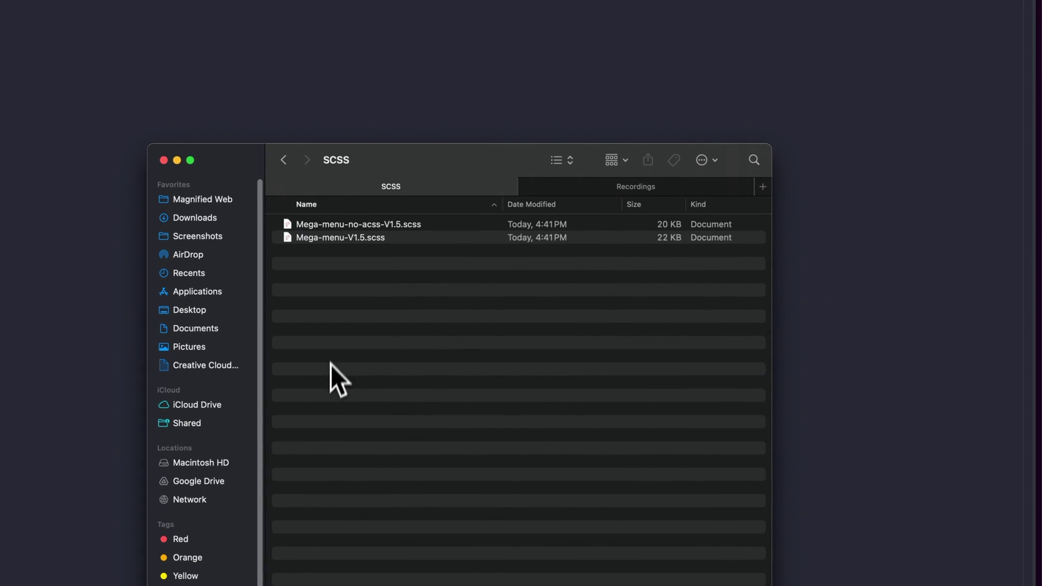
{"action": "right_click", "coordinate": [332, 239]}
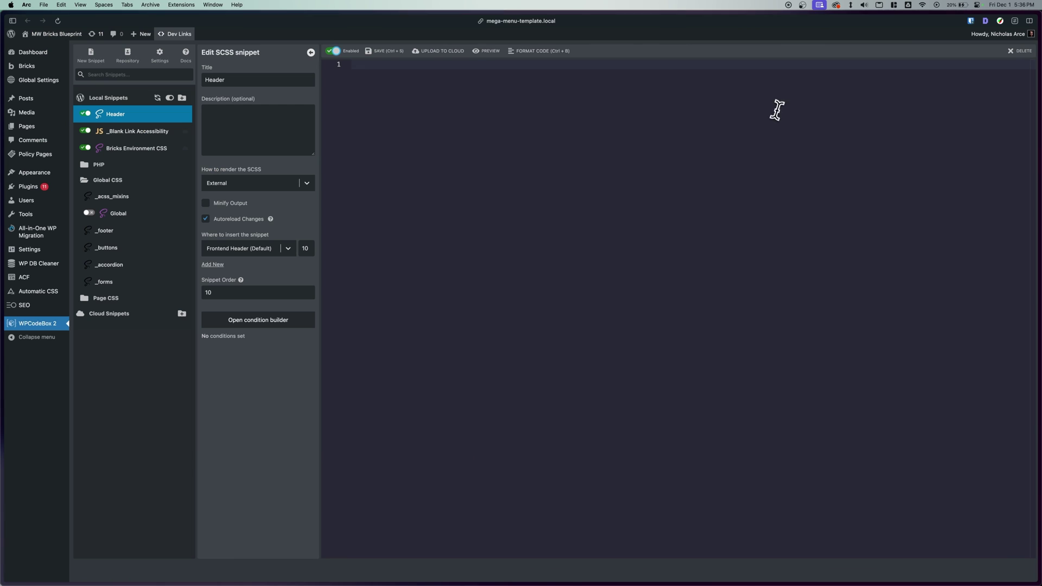
- Paste the mega-menu SCSS into the snippet, then open Edit header: Header in Bricks in a new tab
{"action": "key", "text": "super+v"}
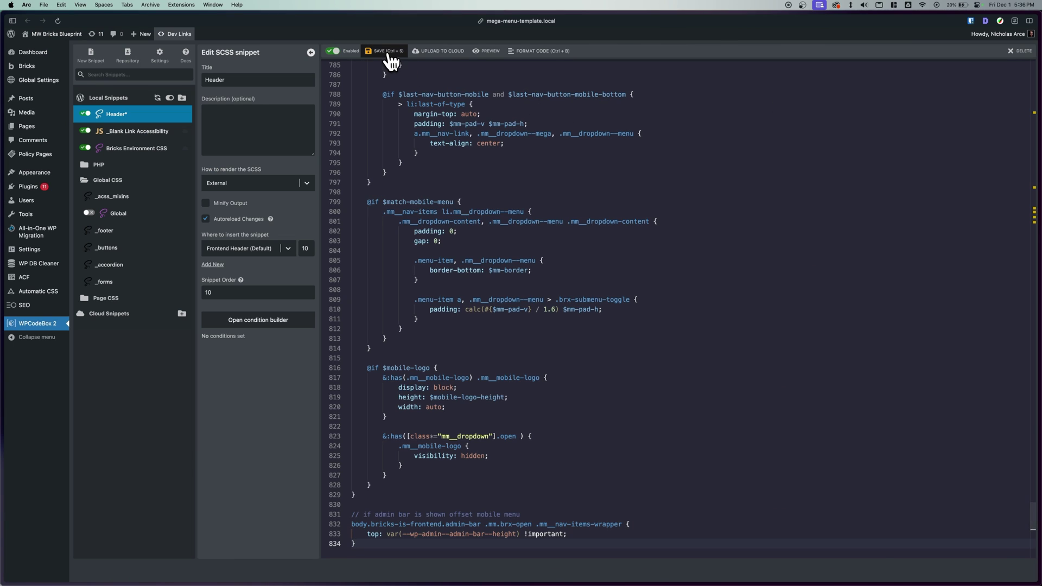
{"action": "mouse_move", "coordinate": [3, 250]}
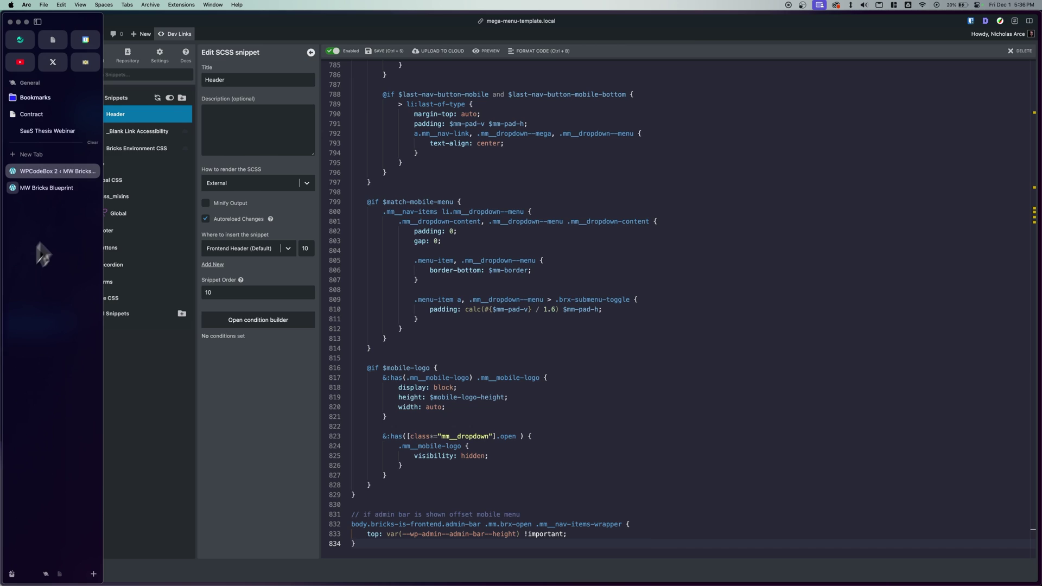
{"action": "left_click", "coordinate": [57, 188]}
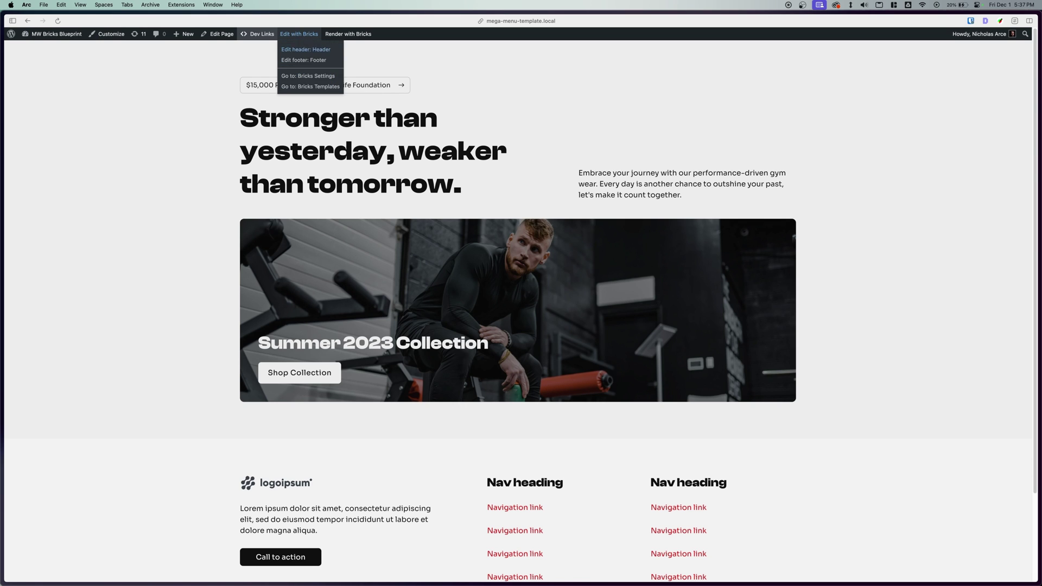
{"action": "right_click", "coordinate": [305, 49]}
{"action": "left_click", "coordinate": [335, 54]}
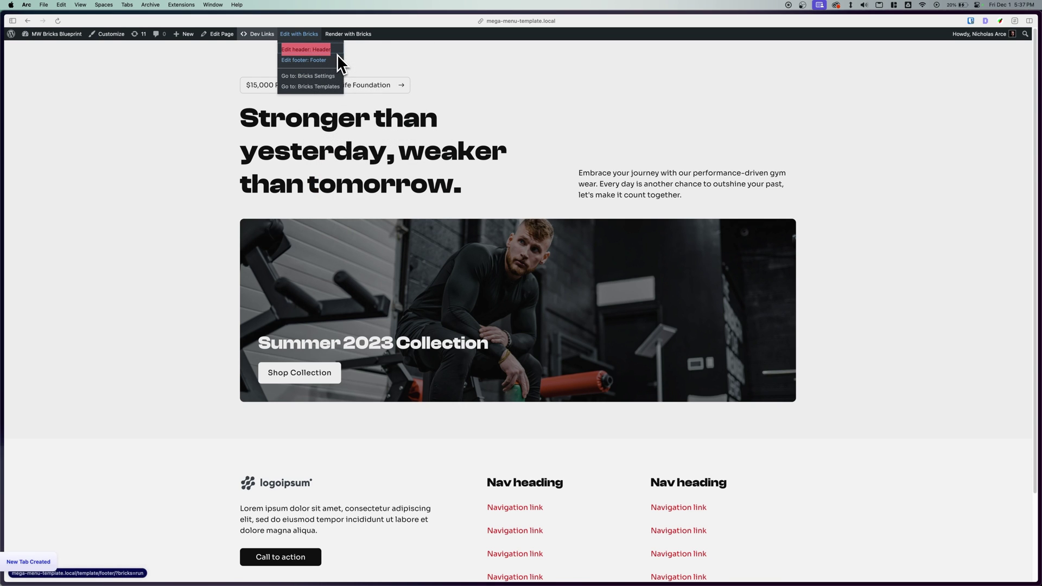
- Paste the Mega-Menu-Template-V1.3.json layout from the Header Template folder into the Bricks header
{"action": "mouse_move", "coordinate": [2, 192]}
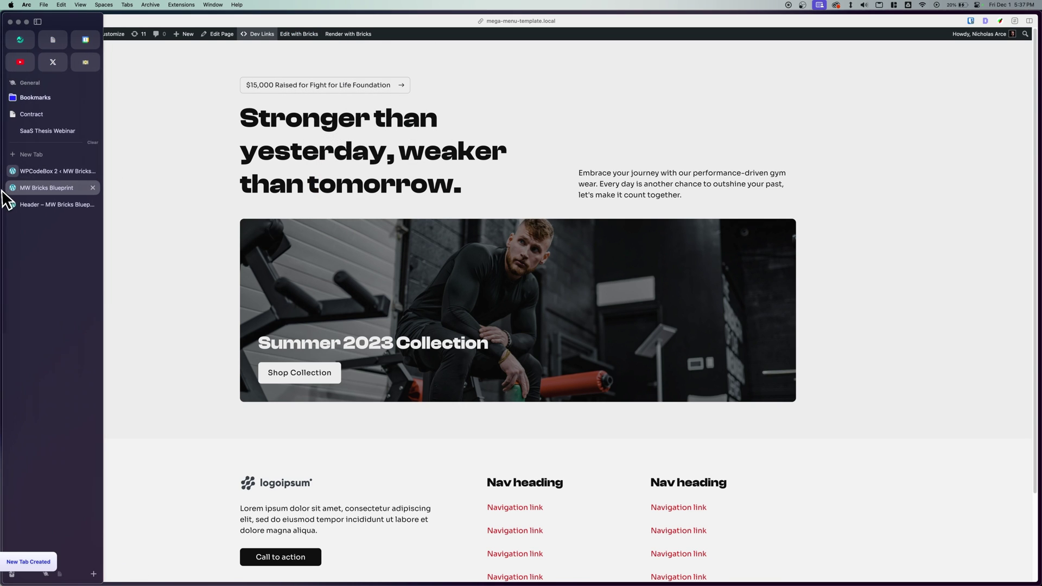
{"action": "left_click", "coordinate": [57, 205]}
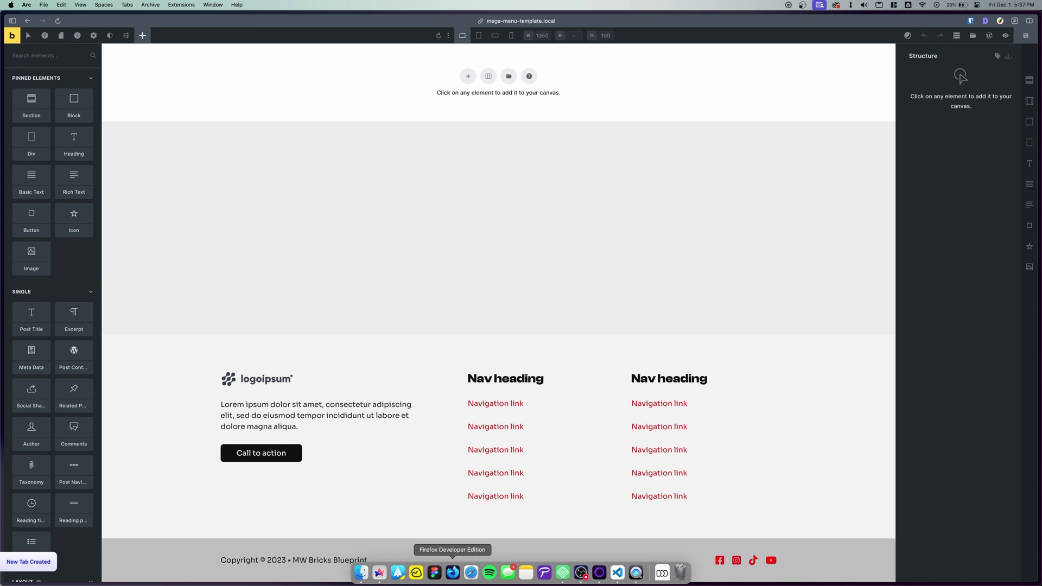
{"action": "left_click", "coordinate": [367, 576]}
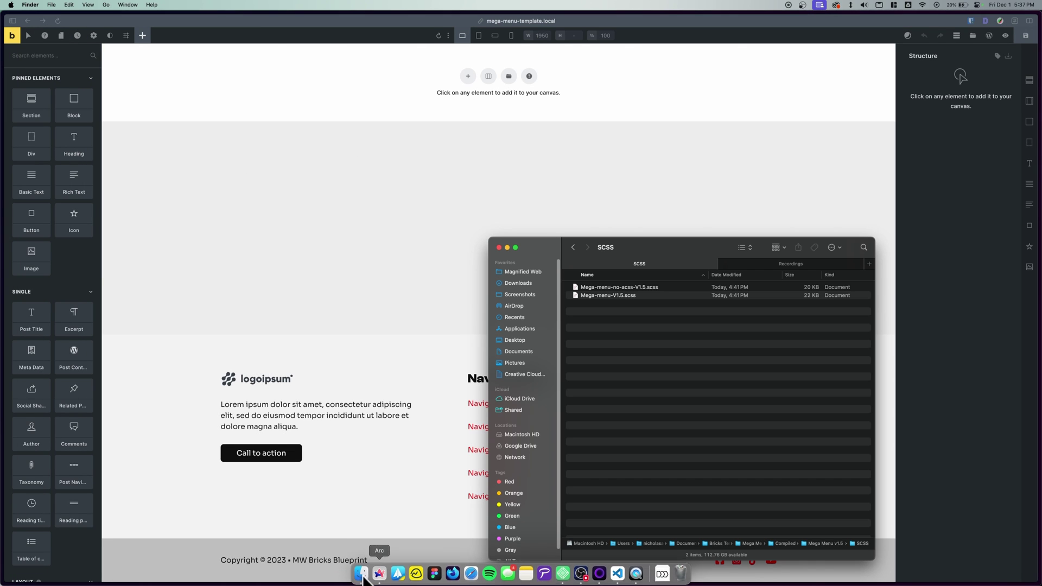
{"action": "left_click", "coordinate": [571, 249]}
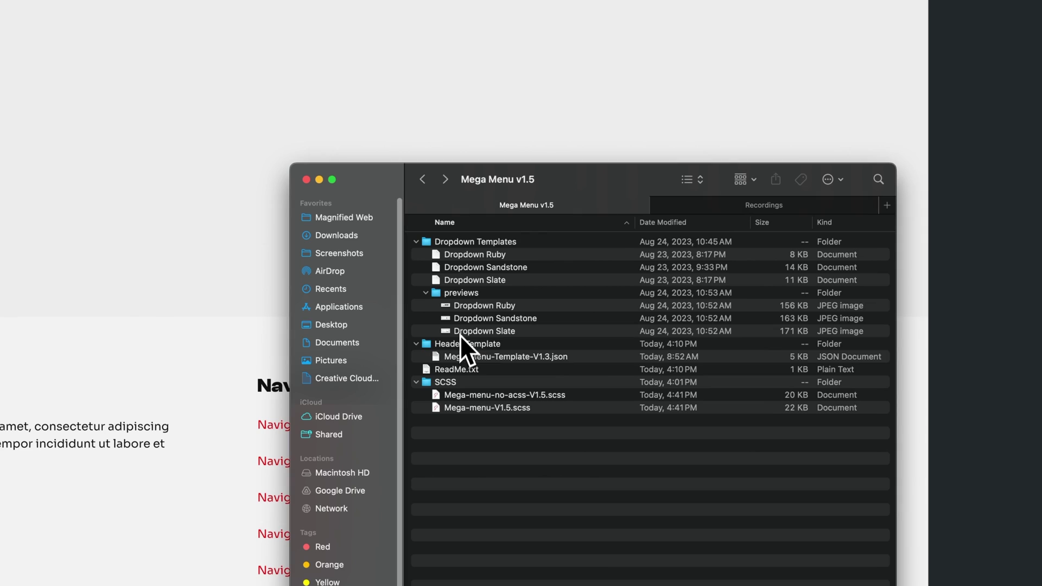
{"action": "double_click", "coordinate": [460, 343]}
{"action": "left_click", "coordinate": [477, 244]}
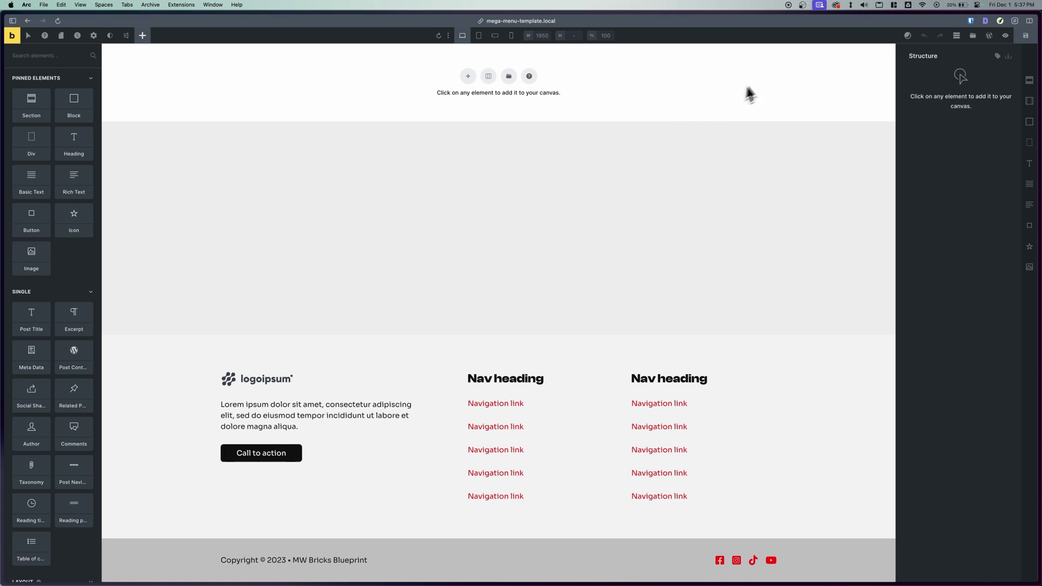
{"action": "key", "text": "super+v"}
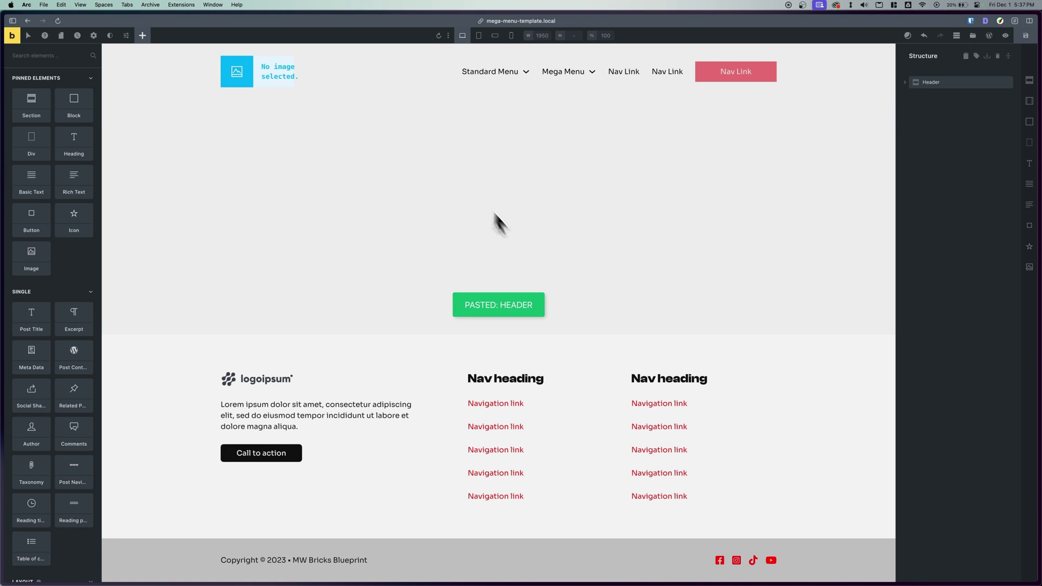
- Set the header Logo element's image to logoipsum-logo-8.svg from the Media Library
{"action": "left_click", "coordinate": [276, 83]}
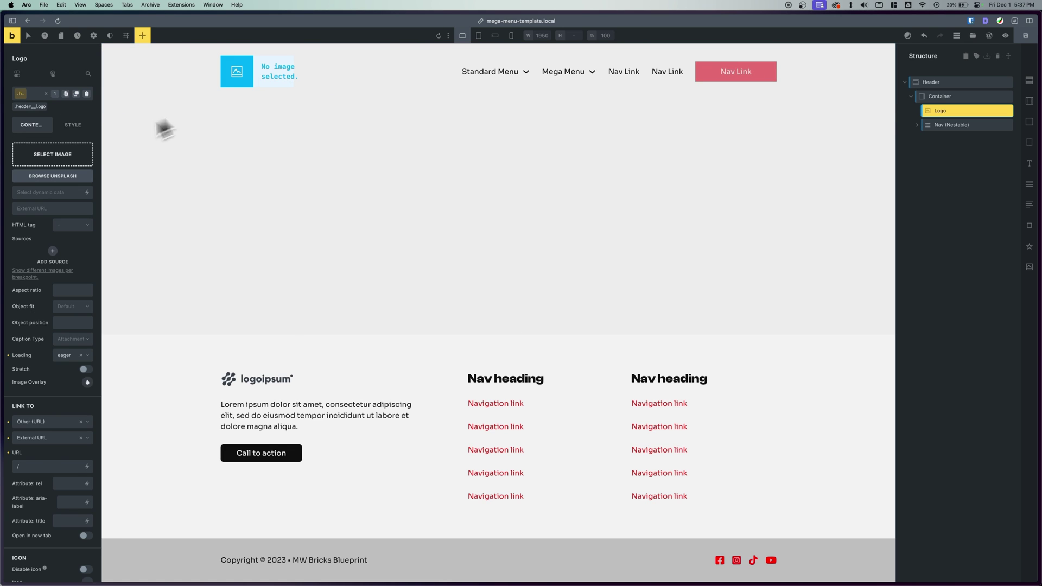
{"action": "left_click", "coordinate": [87, 157]}
{"action": "left_click", "coordinate": [697, 152]}
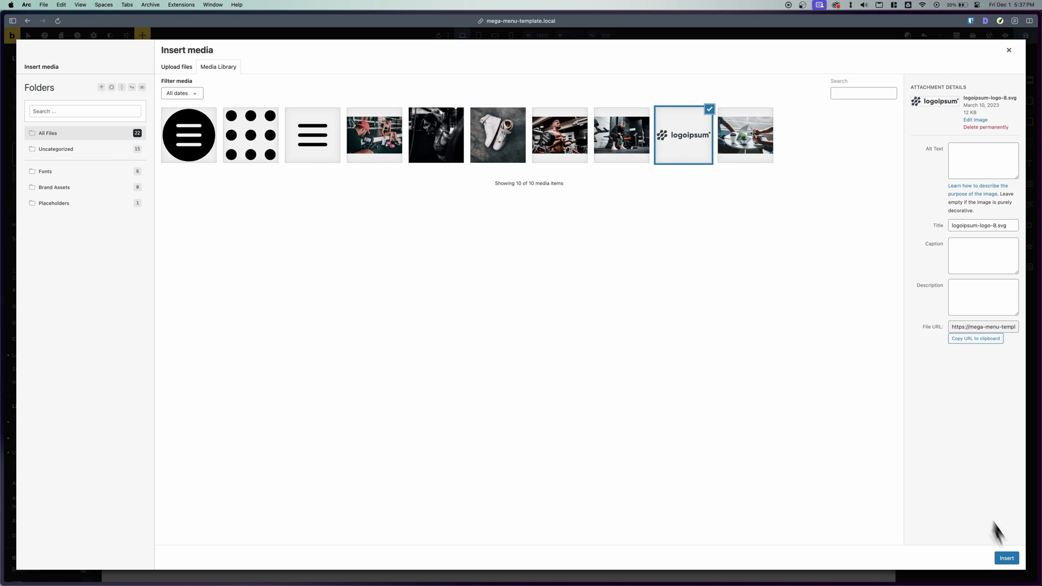
{"action": "left_click", "coordinate": [1006, 558]}
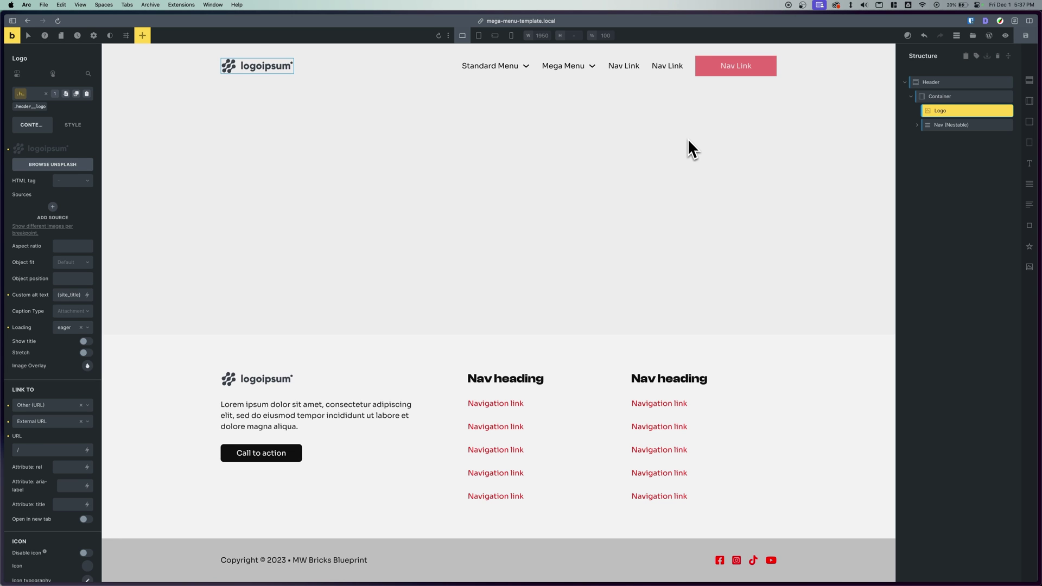
- Set Mobile Logo under Nav Items Wrapper > Mobile Nav to logoipsum, then save the header
{"action": "left_click", "coordinate": [944, 125]}
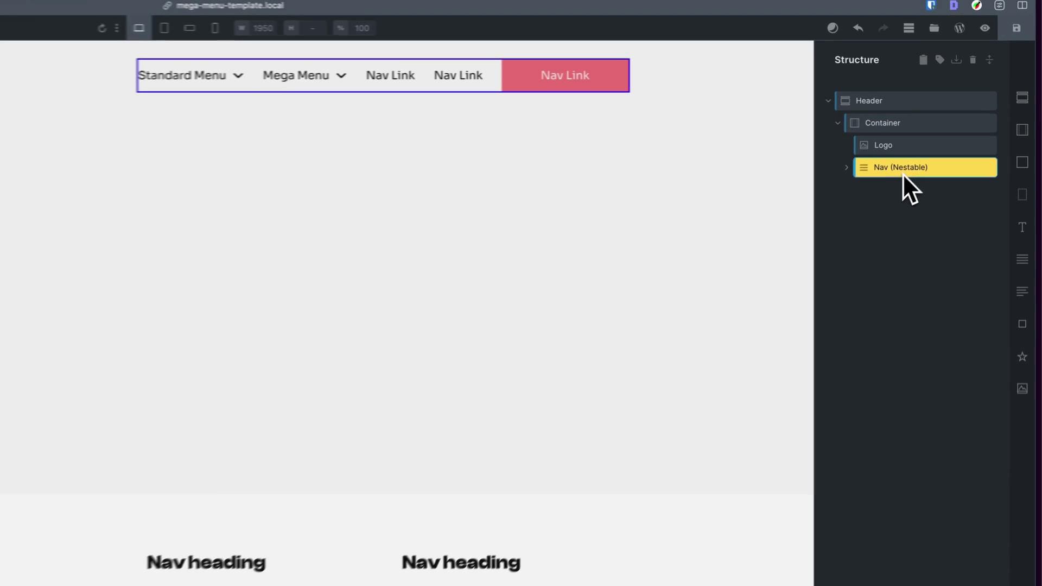
{"action": "left_click", "coordinate": [838, 174]}
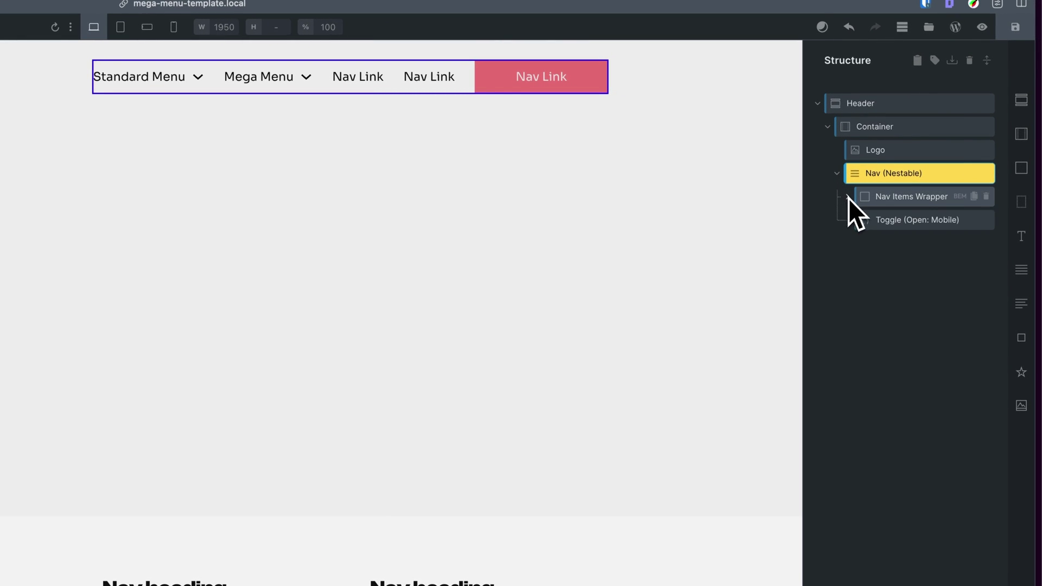
{"action": "left_click", "coordinate": [848, 199]}
{"action": "left_click", "coordinate": [858, 222]}
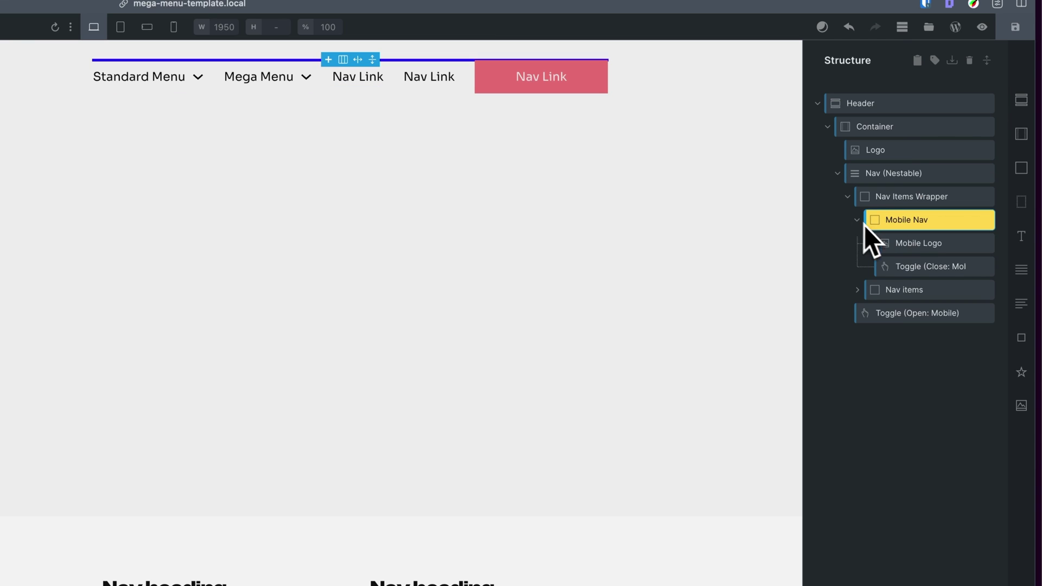
{"action": "left_click", "coordinate": [901, 242]}
{"action": "left_click", "coordinate": [28, 166]}
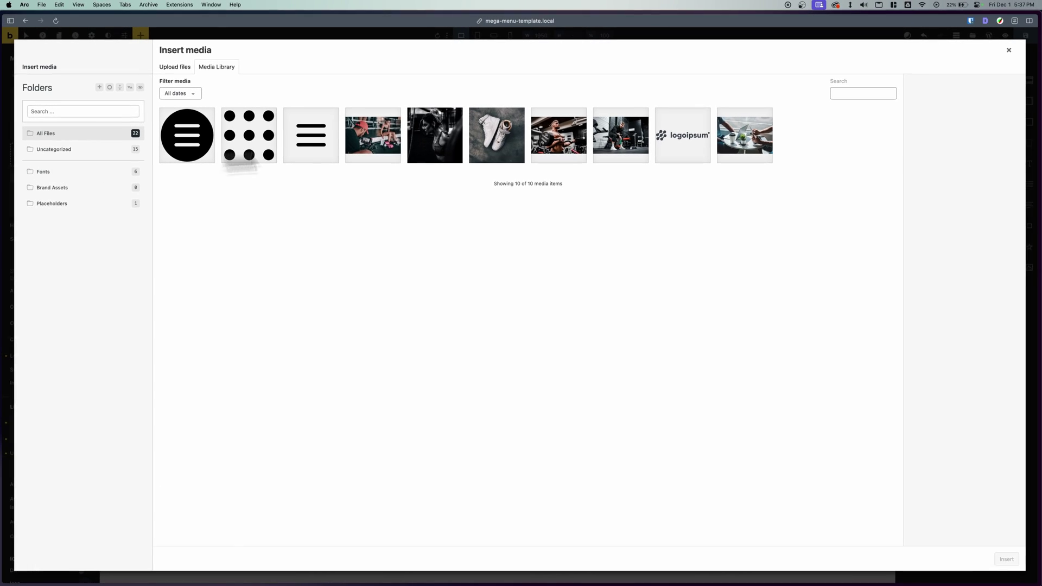
{"action": "left_click", "coordinate": [705, 153]}
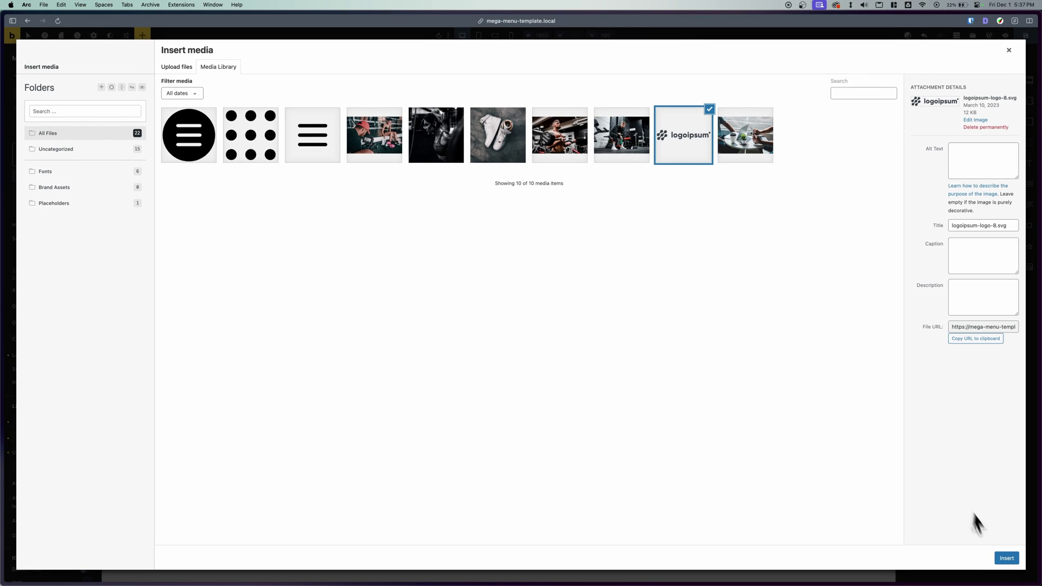
{"action": "left_click", "coordinate": [1003, 559]}
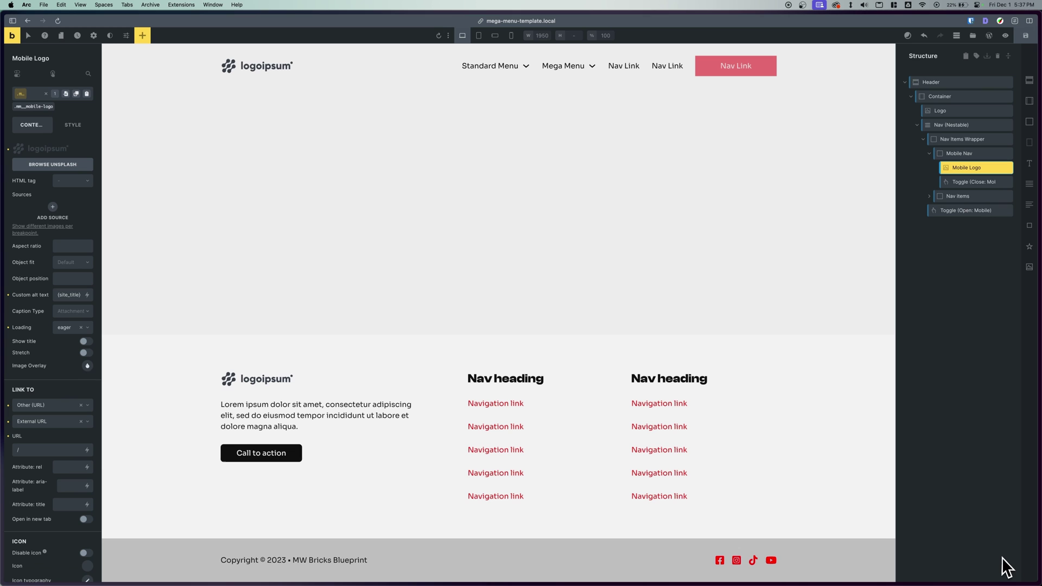
{"action": "key", "text": "ctrl+s"}
{"action": "left_click", "coordinate": [11, 36]}
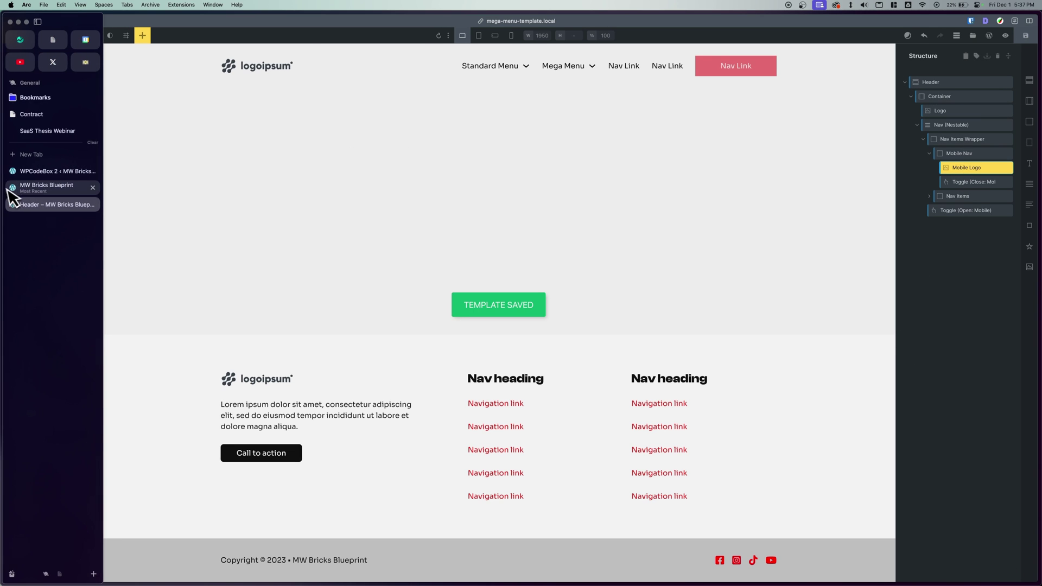
- Open DevTools on the front page to narrow it to mobile and open the hamburger menu
{"action": "left_click", "coordinate": [10, 196]}
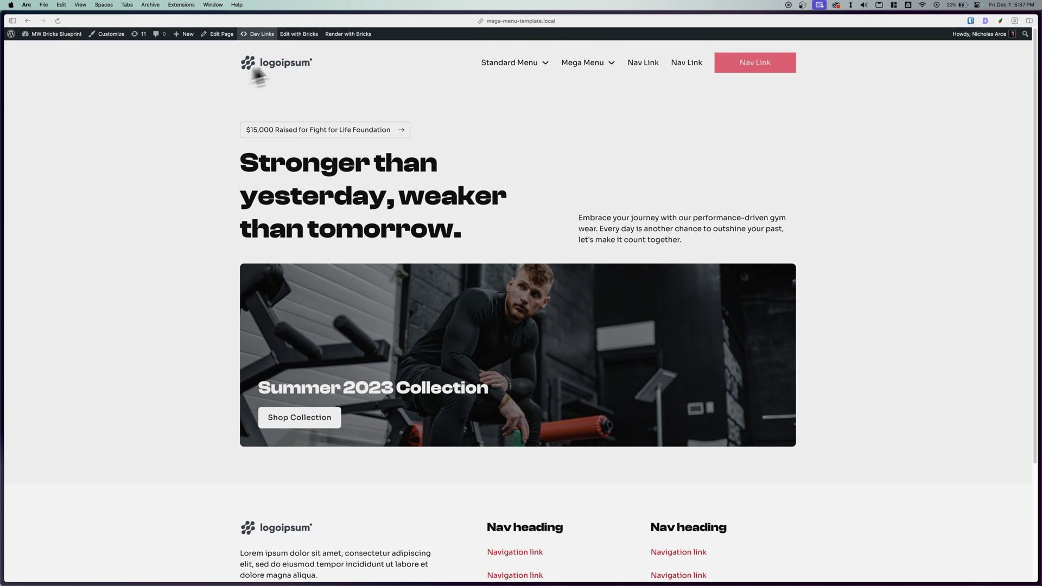
{"action": "right_click", "coordinate": [594, 109]}
{"action": "left_click", "coordinate": [639, 252]}
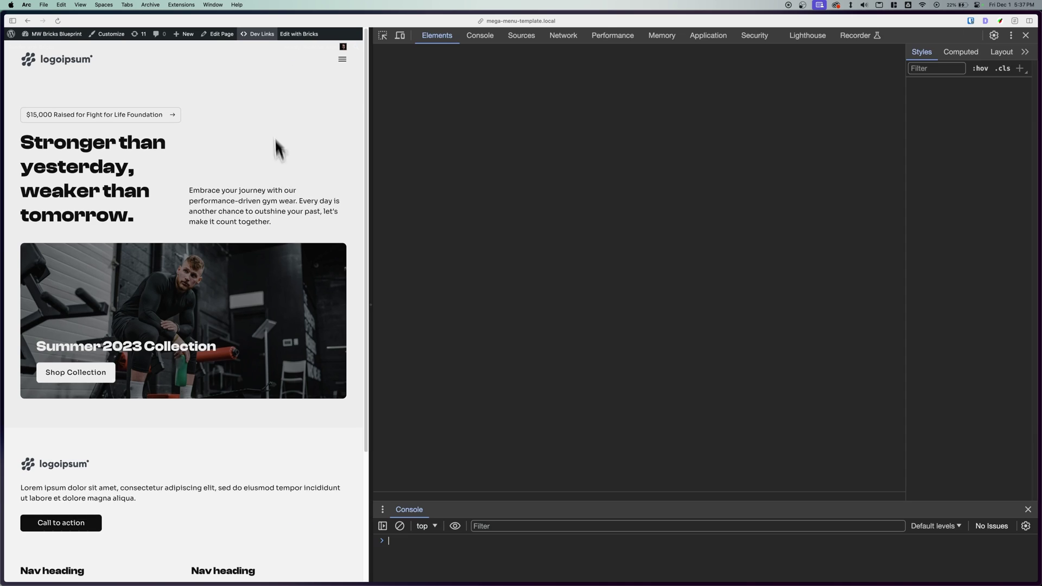
{"action": "left_click", "coordinate": [344, 60]}
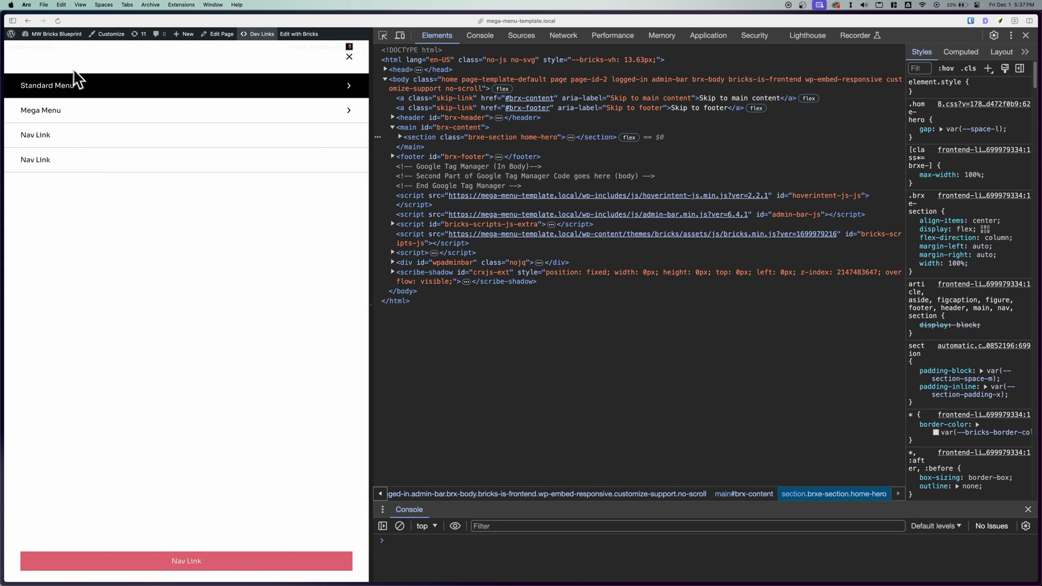
- Change $mobile-logo on line 233 of the Header SCSS from false to true
{"action": "mouse_move", "coordinate": [9, 206]}
{"action": "left_click", "coordinate": [48, 172]}
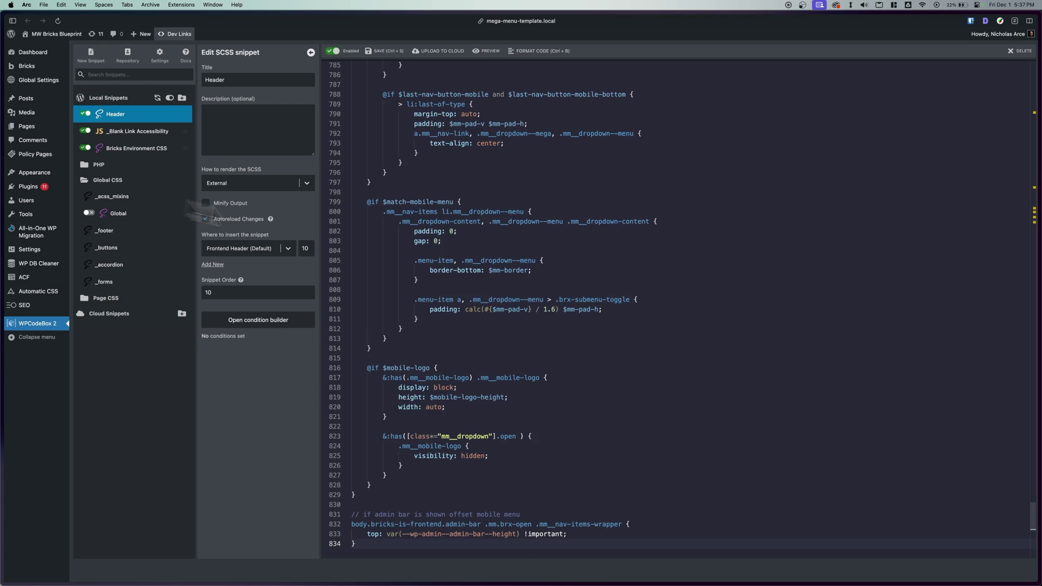
{"action": "scroll", "coordinate": [499, 324], "scroll_direction": "up", "scroll_amount": 20}
{"action": "scroll", "coordinate": [499, 325], "scroll_direction": "up", "scroll_amount": 10}
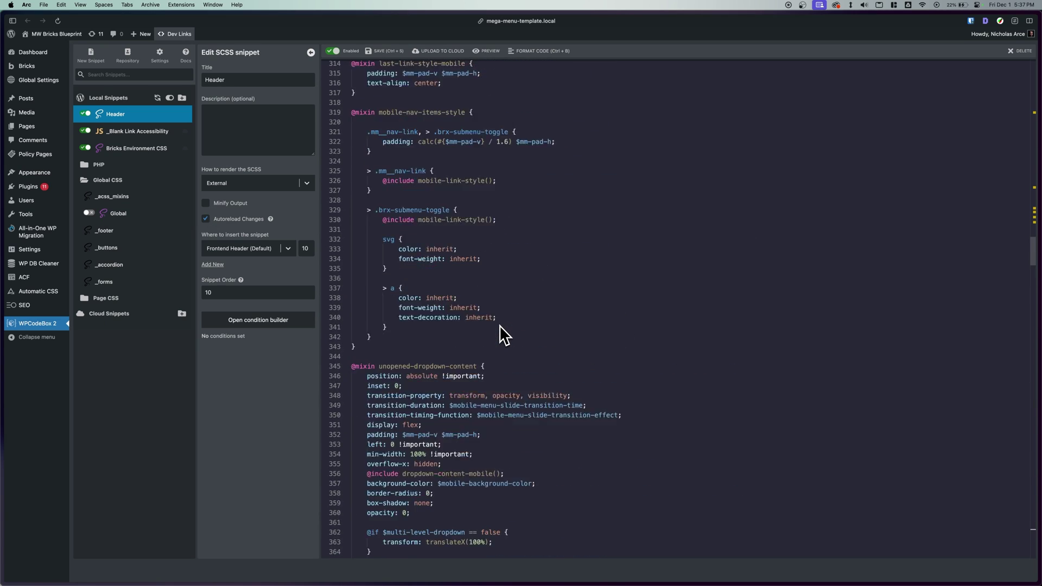
{"action": "scroll", "coordinate": [499, 324], "scroll_direction": "up", "scroll_amount": 20}
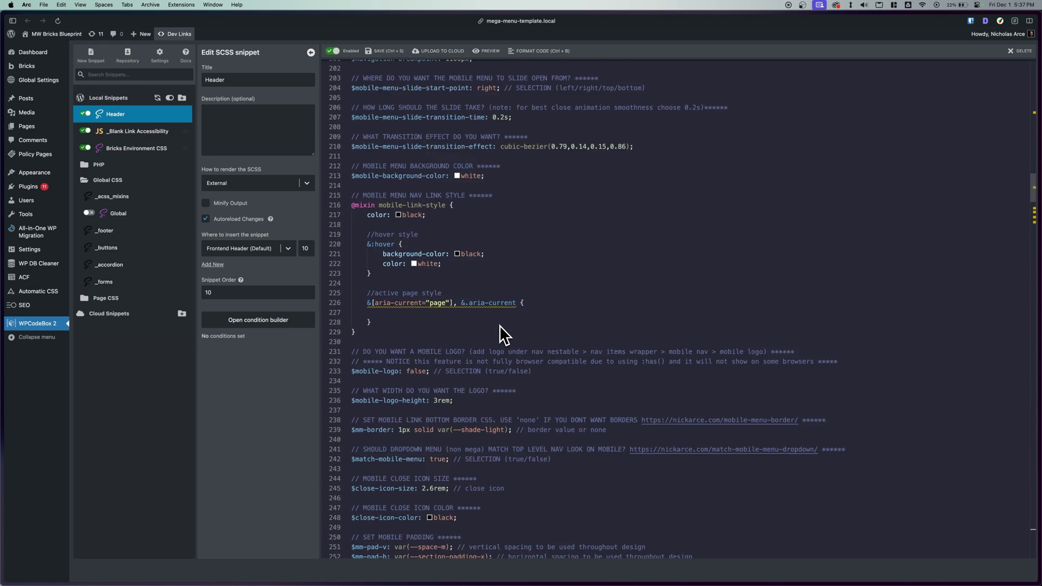
{"action": "left_click_drag", "start_coordinate": [452, 243], "coordinate": [513, 242]}
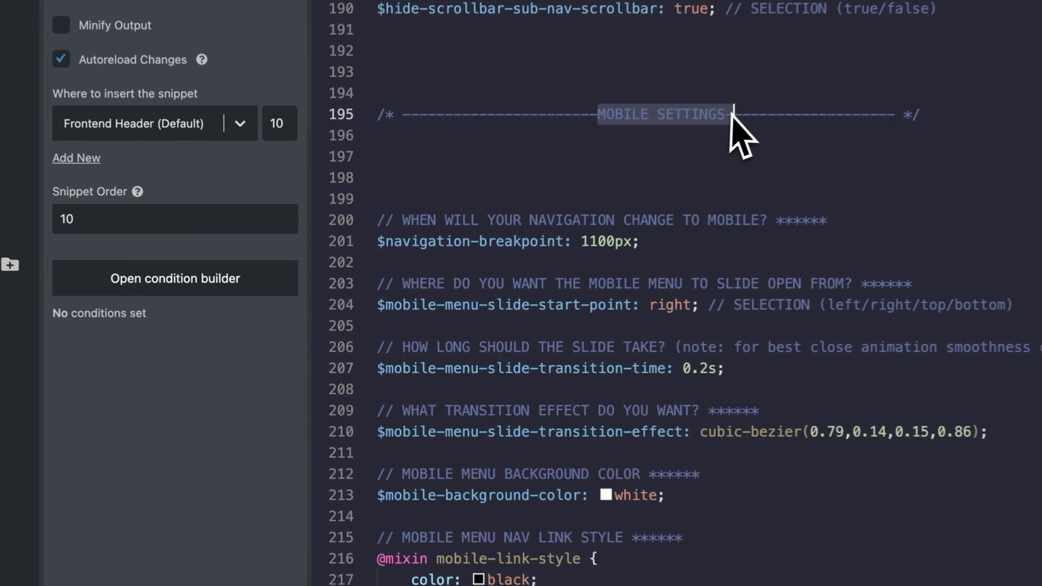
{"action": "scroll", "coordinate": [624, 233], "scroll_direction": "down", "scroll_amount": 8}
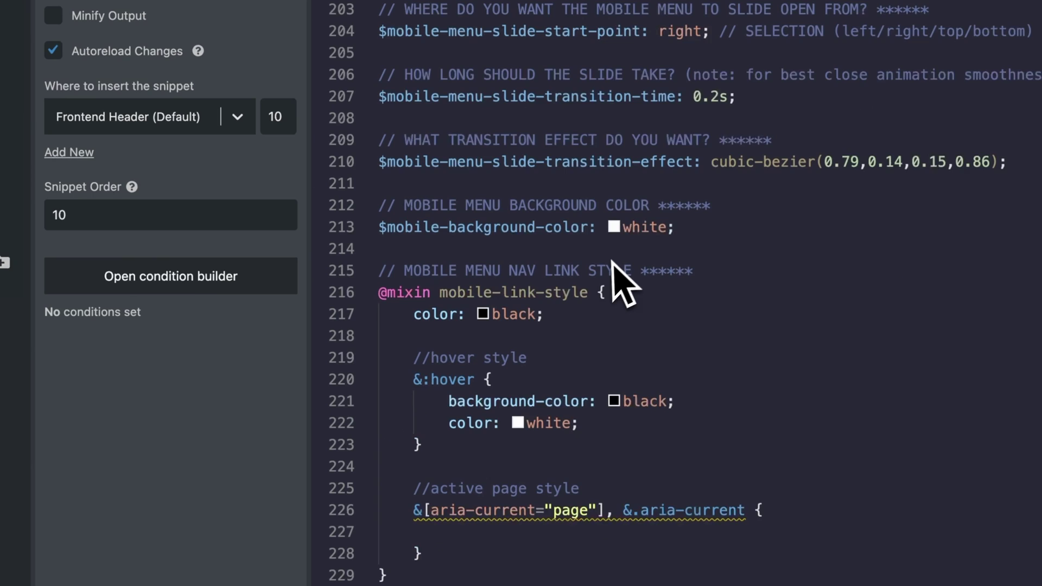
{"action": "left_click", "coordinate": [515, 392]}
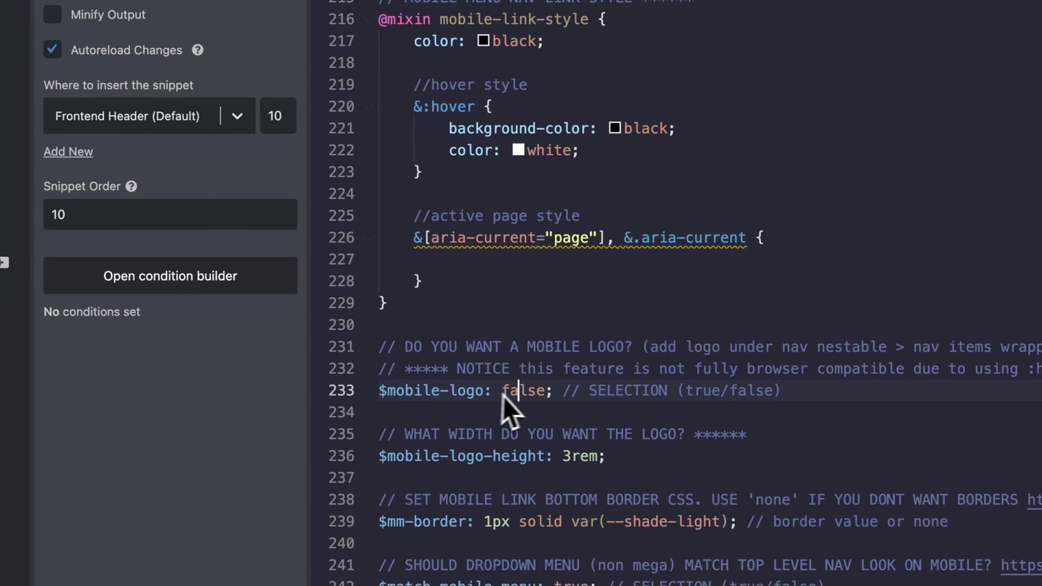
{"action": "type", "text": "true"}
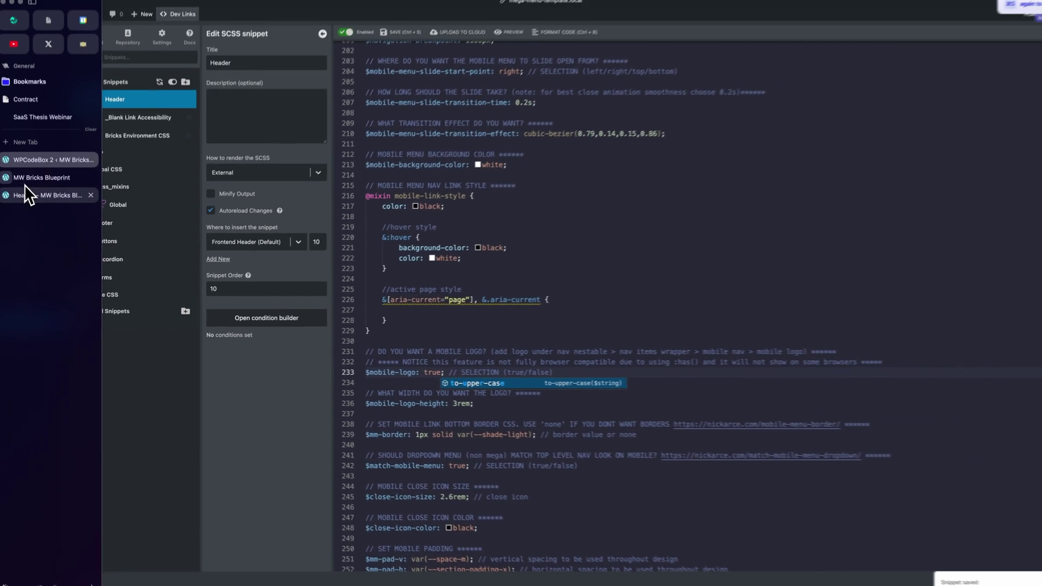
- In the mobile menu, open the Standard Menu and Mega Menu submenus, going Back after each
{"action": "left_click", "coordinate": [31, 200]}
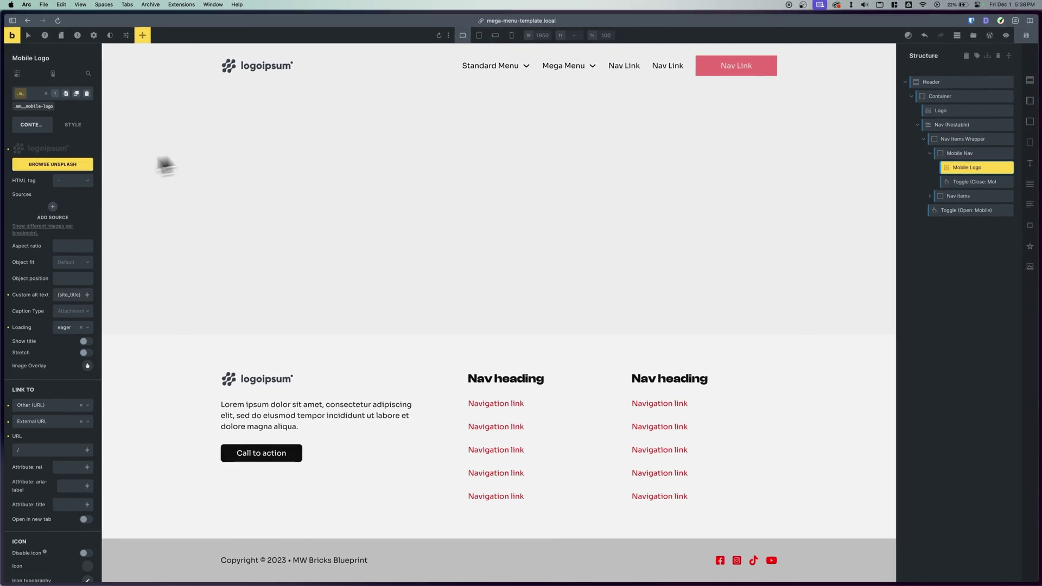
{"action": "left_click", "coordinate": [34, 182]}
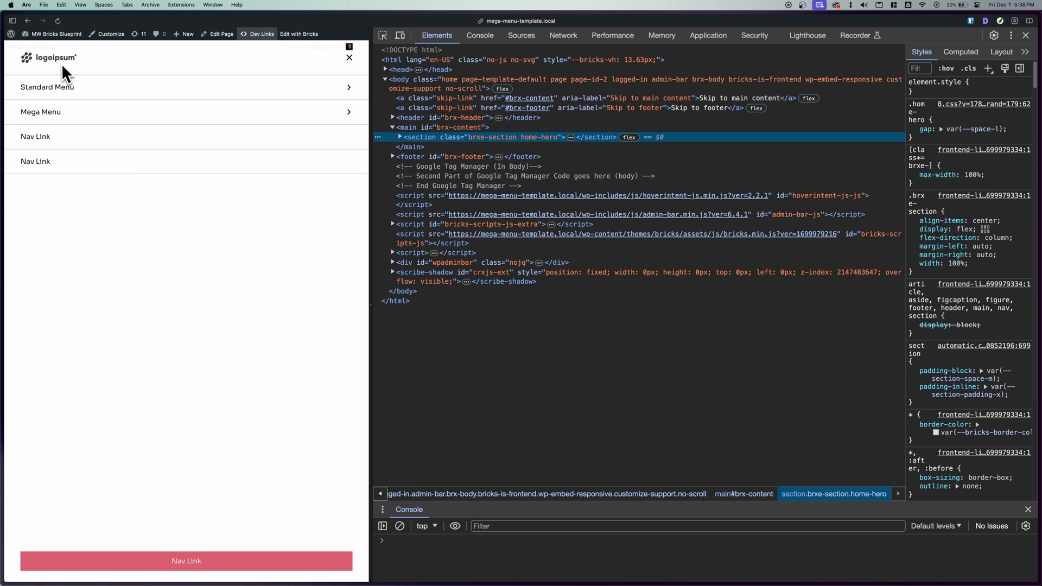
{"action": "left_click", "coordinate": [83, 90]}
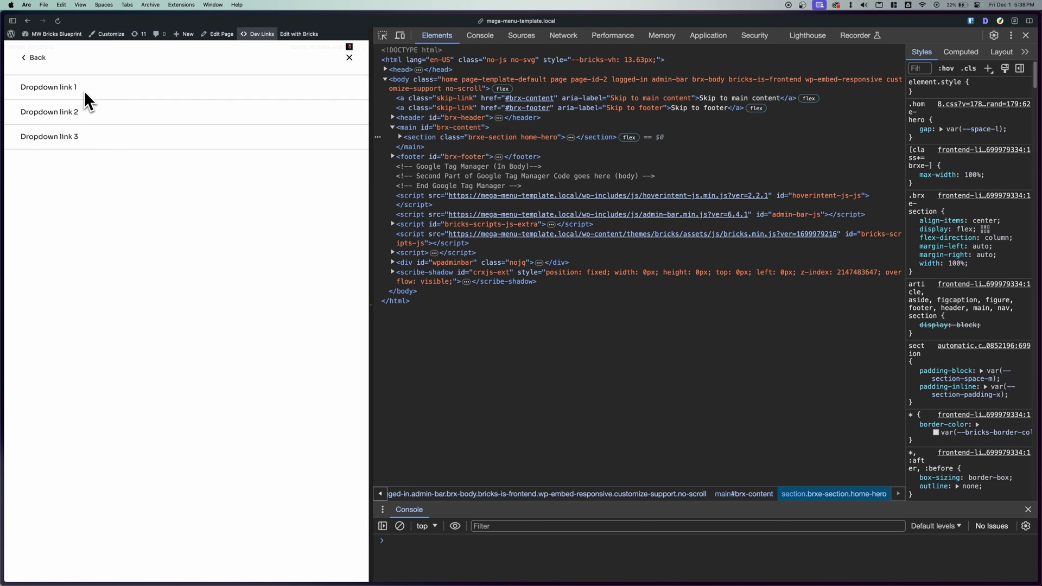
{"action": "left_click", "coordinate": [41, 60]}
{"action": "left_click", "coordinate": [127, 111]}
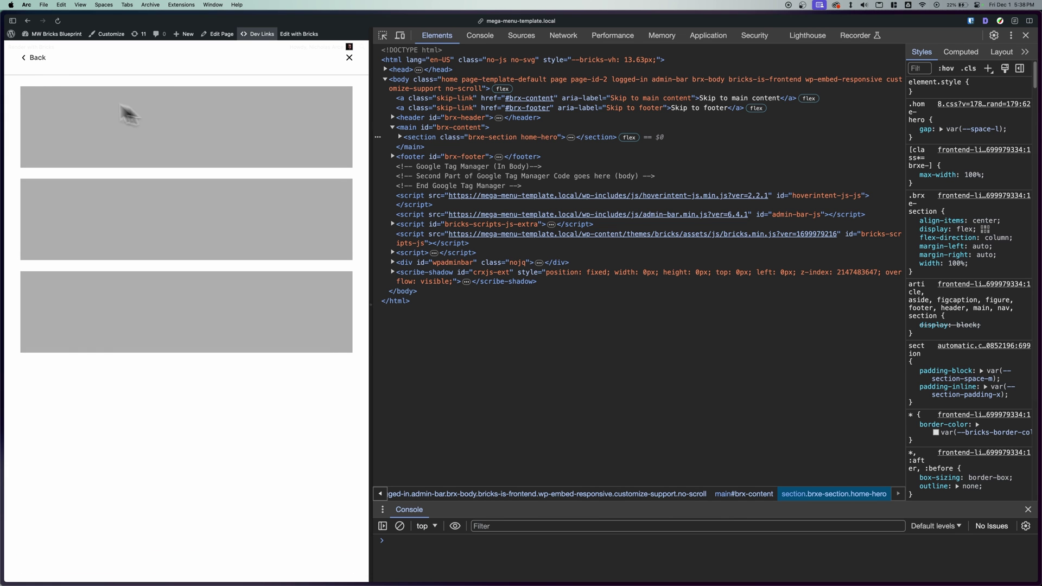
{"action": "left_click", "coordinate": [33, 60]}
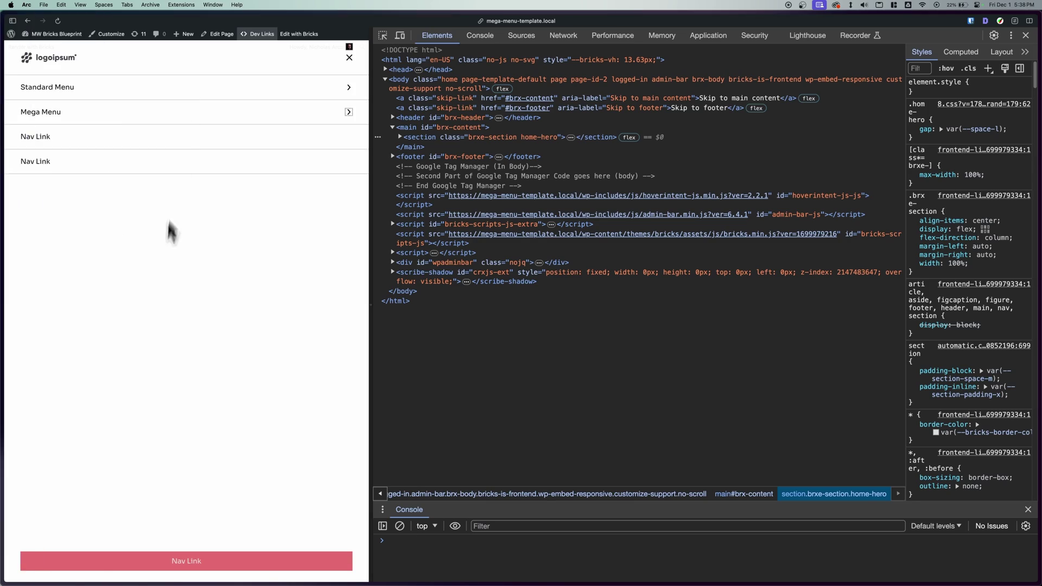
- Duplicate the Dropdown Menu and nest the copy inside the first dropdown's Content
{"action": "mouse_move", "coordinate": [5, 312]}
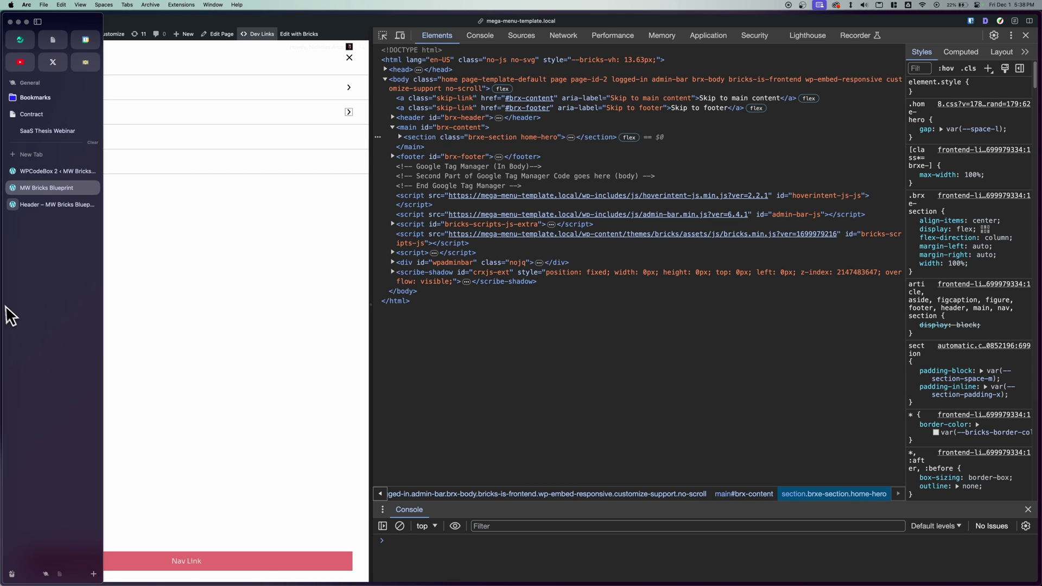
{"action": "left_click", "coordinate": [56, 171]}
{"action": "left_click", "coordinate": [66, 286]}
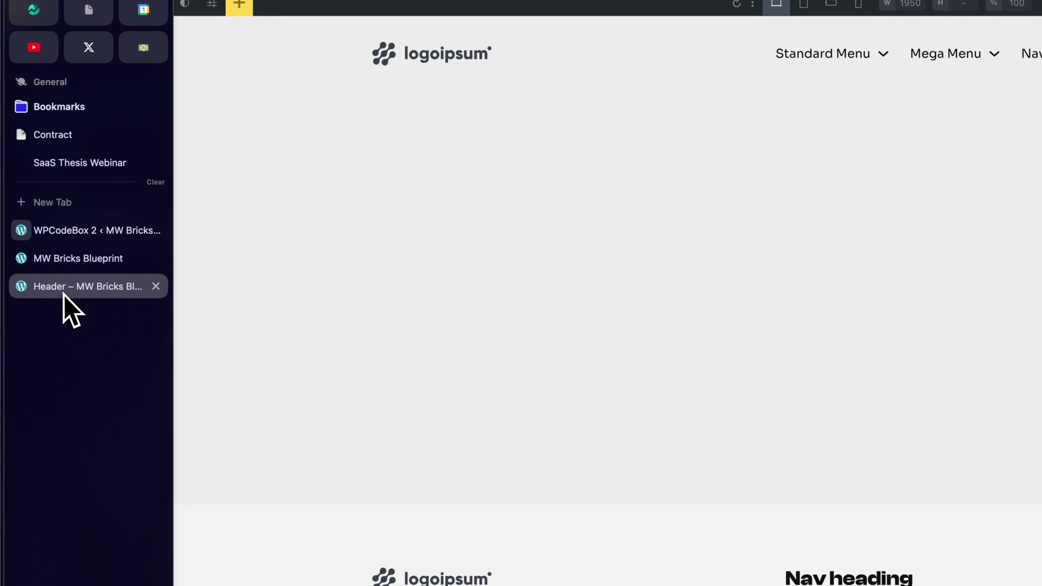
{"action": "mouse_move", "coordinate": [379, 116]}
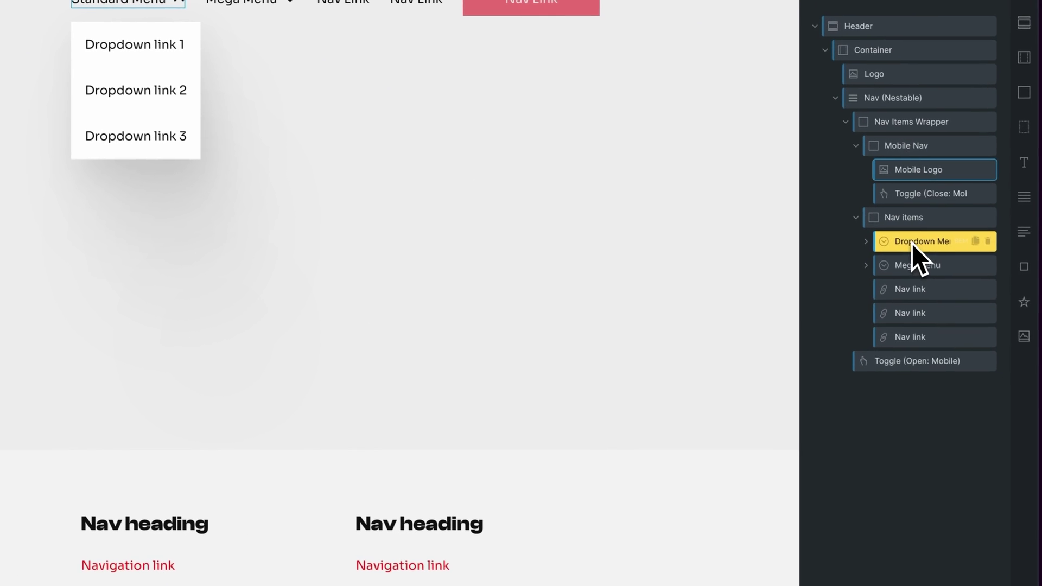
{"action": "right_click", "coordinate": [914, 248]}
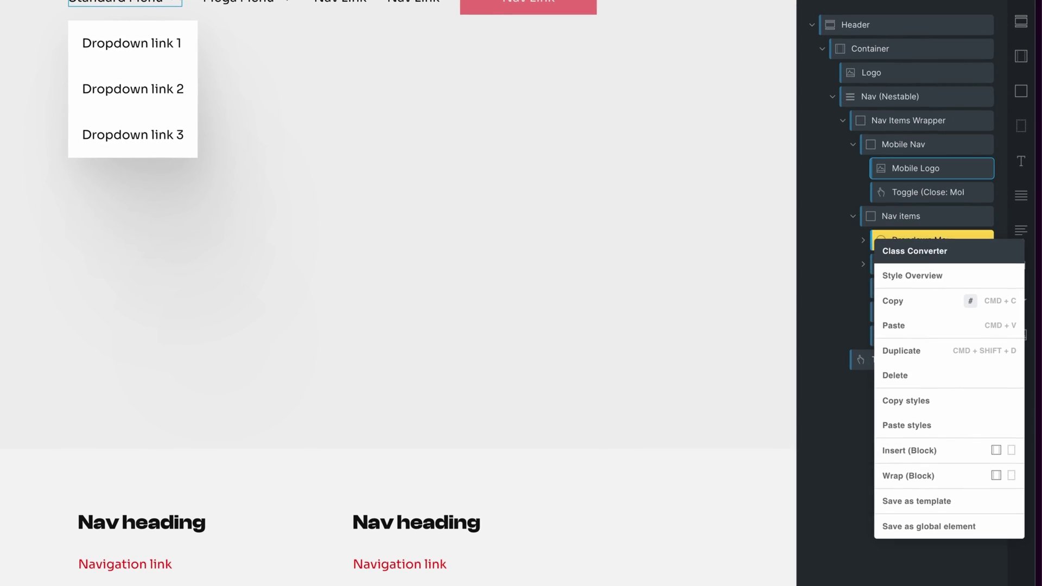
{"action": "left_click", "coordinate": [910, 325]}
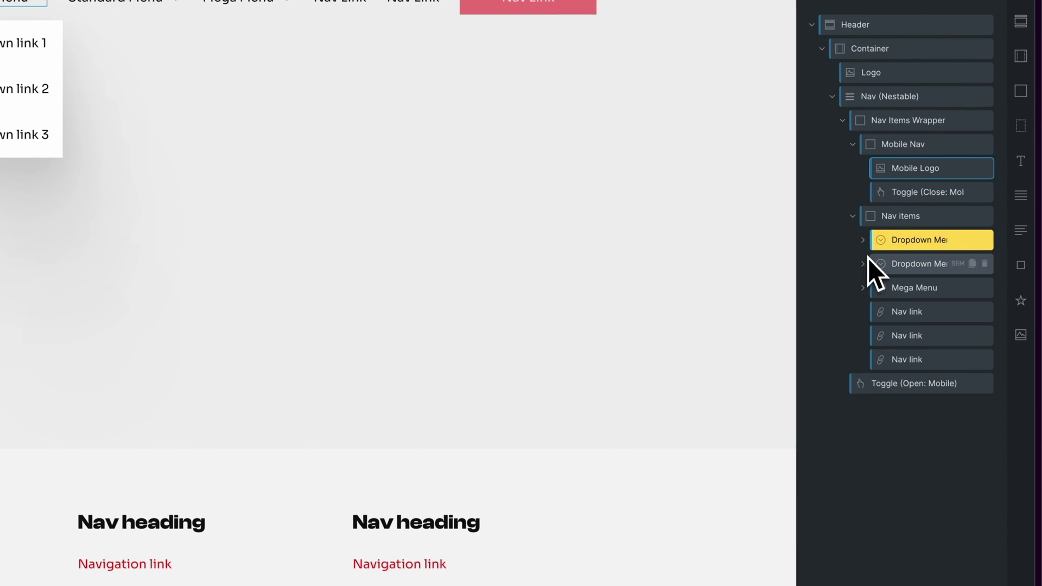
{"action": "left_click", "coordinate": [863, 240]}
{"action": "left_click", "coordinate": [873, 265]}
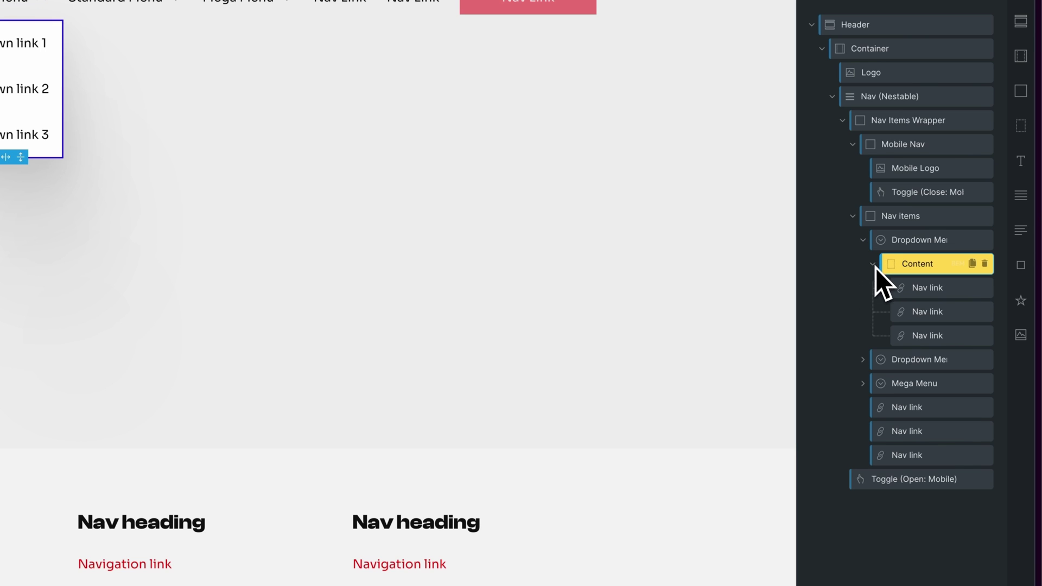
{"action": "left_click", "coordinate": [889, 360]}
{"action": "left_click_drag", "start_coordinate": [895, 362], "coordinate": [904, 281]}
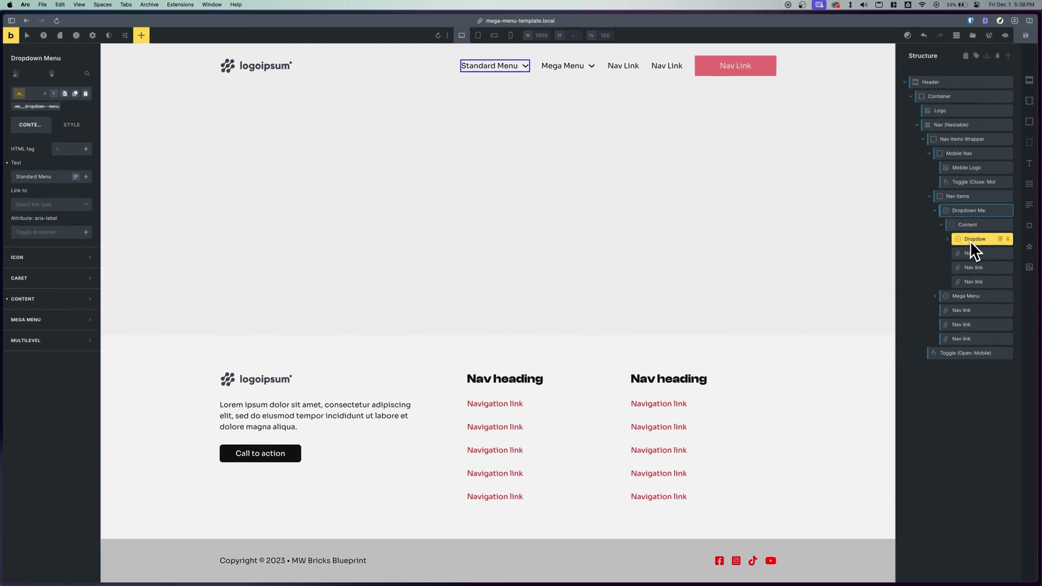
- Label the nested dropdown 'Level 2', then nest another duplicated dropdown inside its content
{"action": "triple_click", "coordinate": [38, 177]}
{"action": "type", "text": "Level 2"}
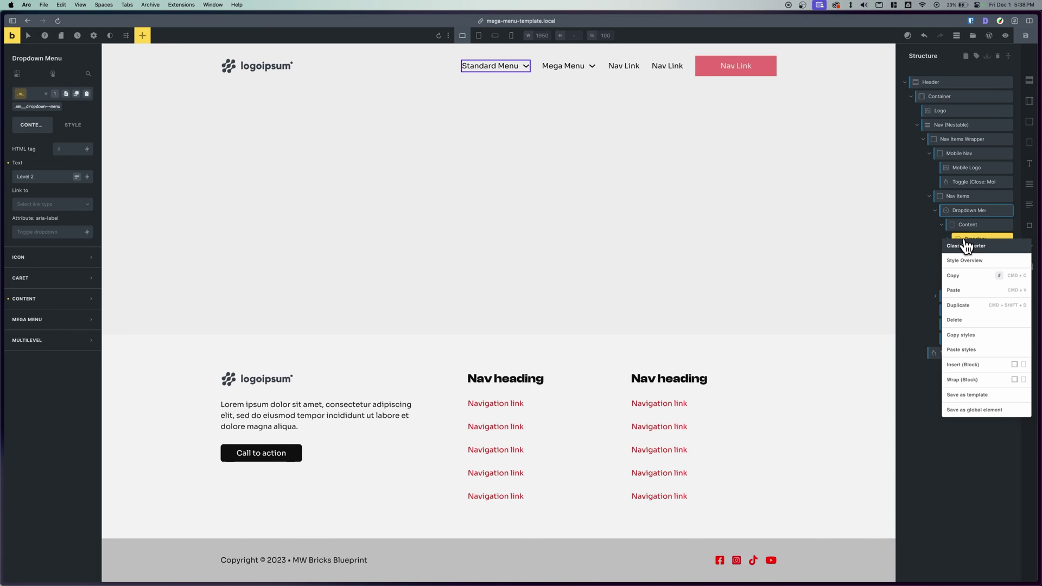
{"action": "left_click", "coordinate": [968, 304]}
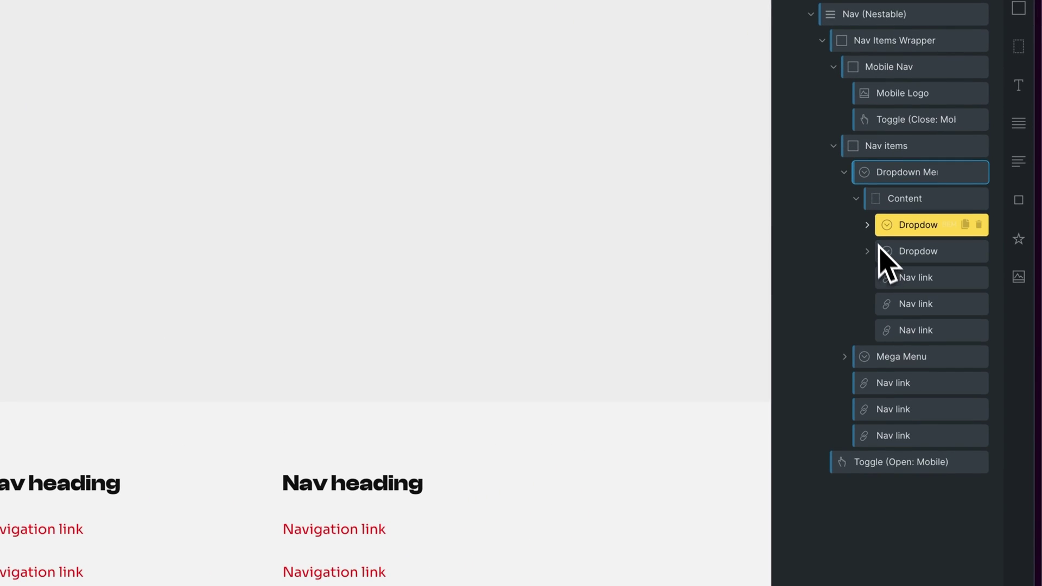
{"action": "left_click", "coordinate": [867, 224]}
{"action": "left_click", "coordinate": [878, 251]}
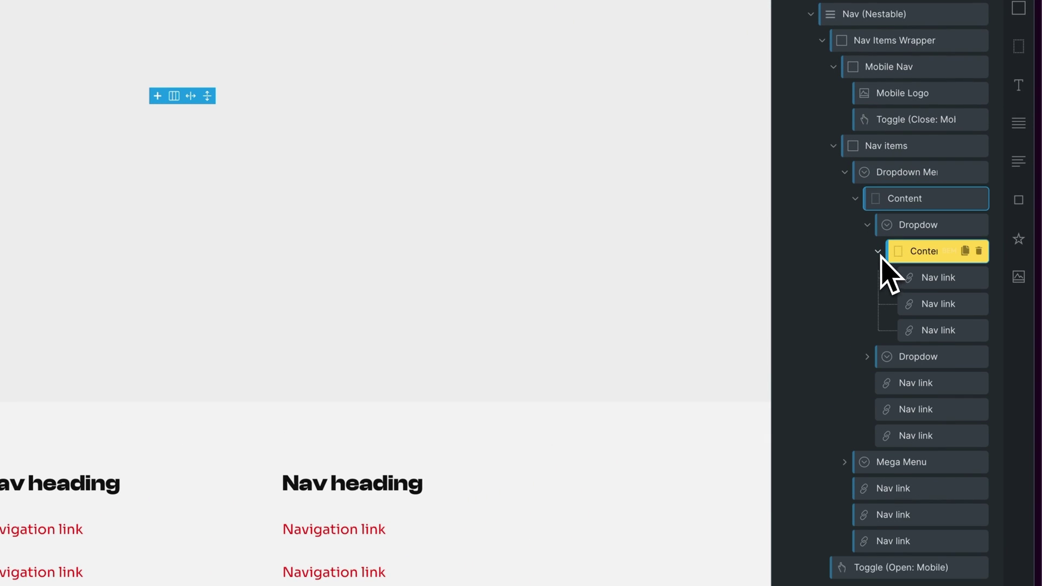
{"action": "left_click_drag", "start_coordinate": [912, 357], "coordinate": [971, 265]}
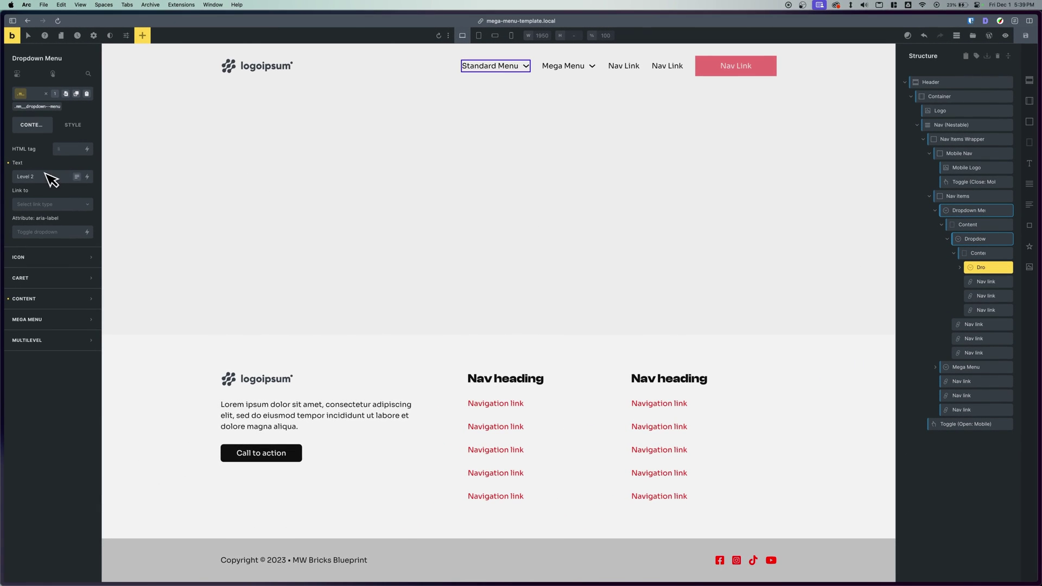
- Save the header, then hover Standard Menu through Level 2 to Level 3 on the desktop front end
{"action": "left_click", "coordinate": [1025, 36]}
{"action": "left_click", "coordinate": [44, 188]}
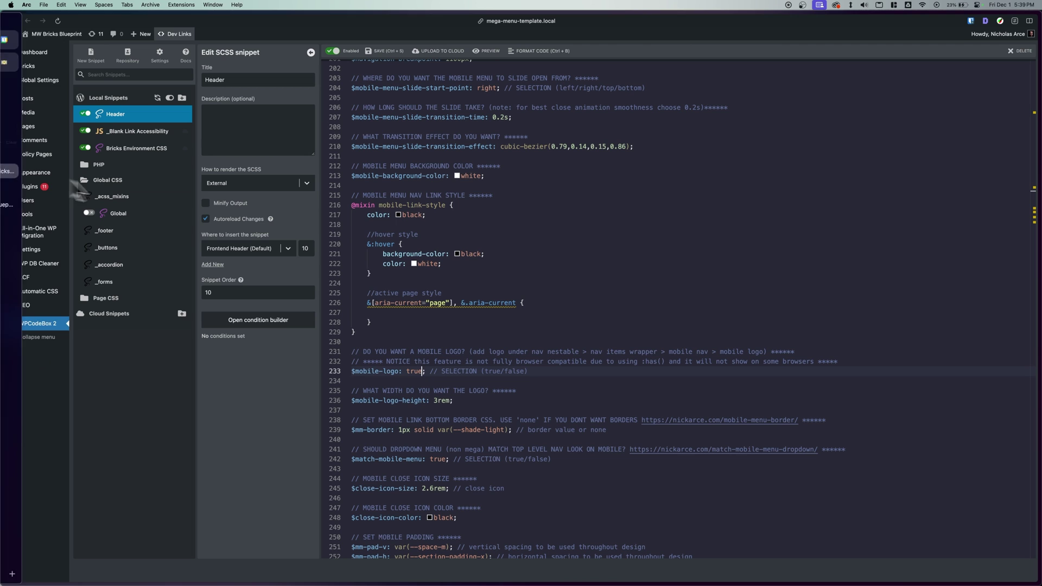
{"action": "left_click", "coordinate": [31, 187]}
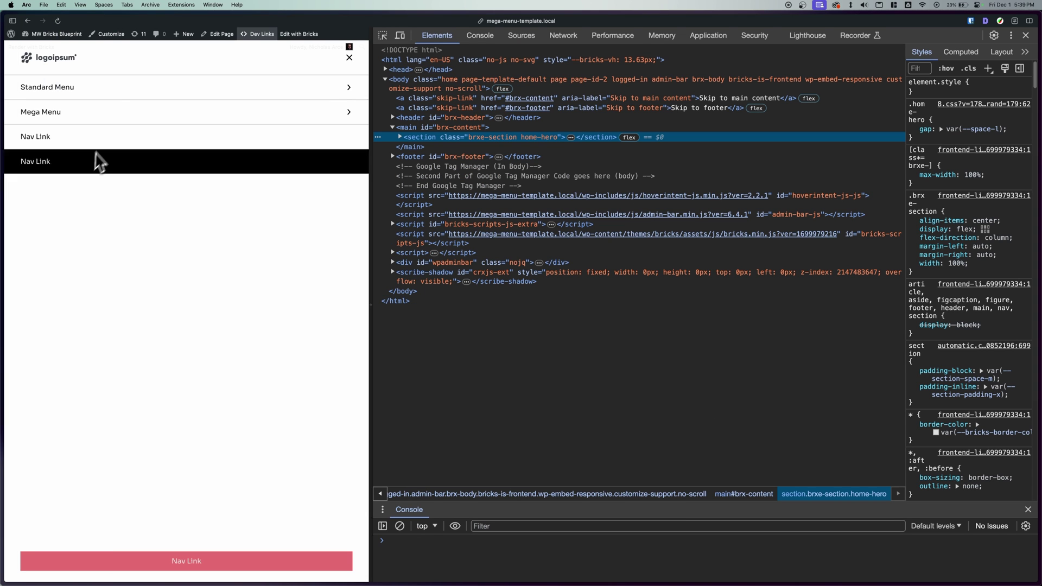
{"action": "left_click", "coordinate": [1023, 35]}
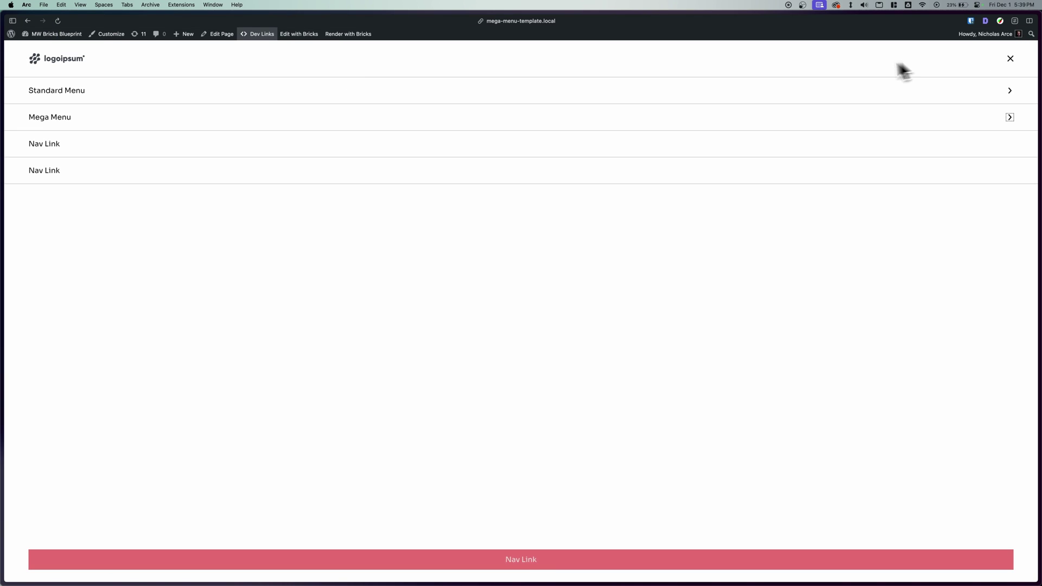
{"action": "left_click", "coordinate": [1010, 60]}
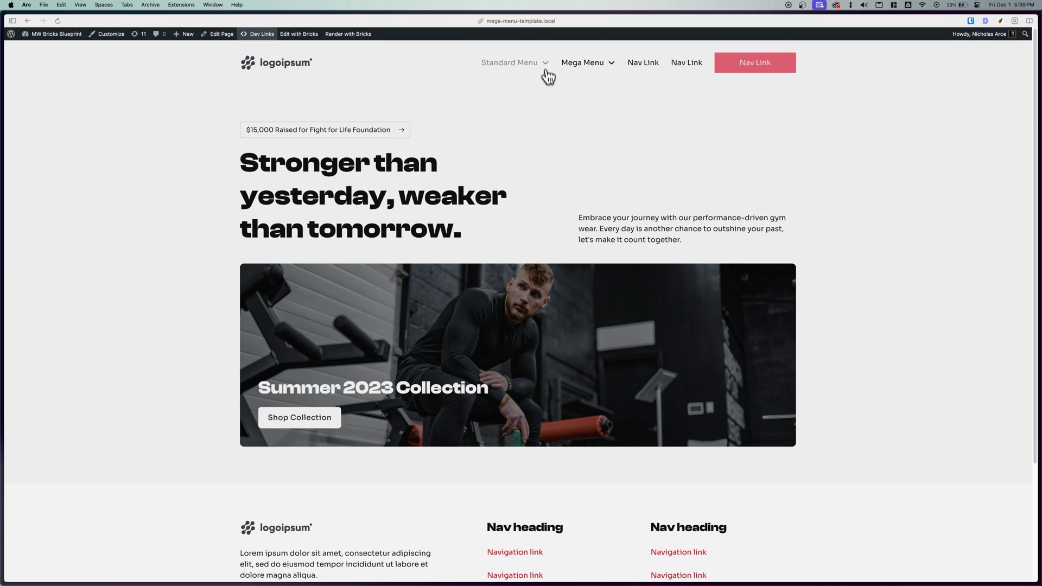
{"action": "mouse_move", "coordinate": [539, 70]}
{"action": "mouse_move", "coordinate": [535, 98]}
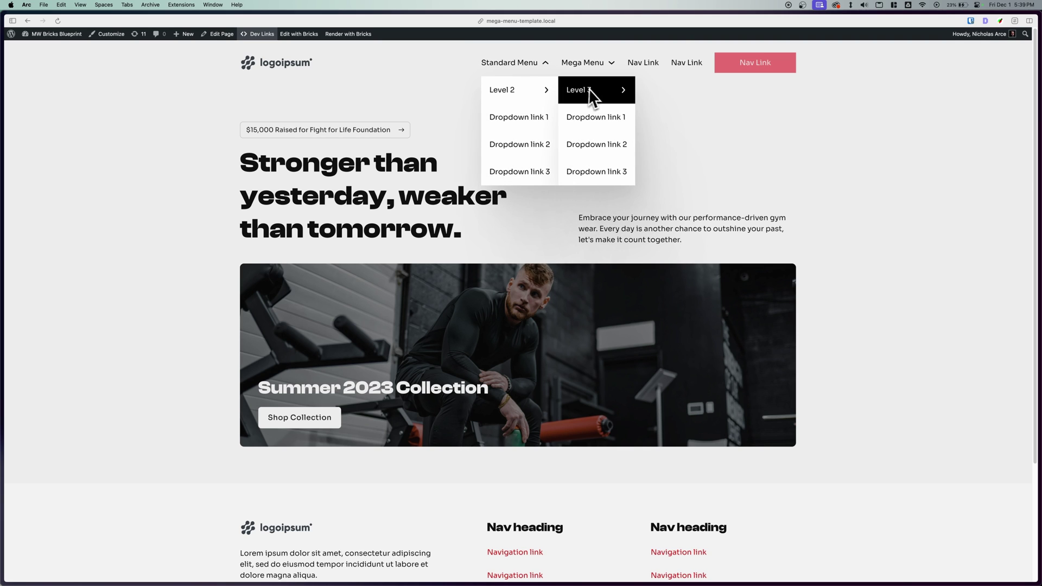
{"action": "mouse_move", "coordinate": [579, 89]}
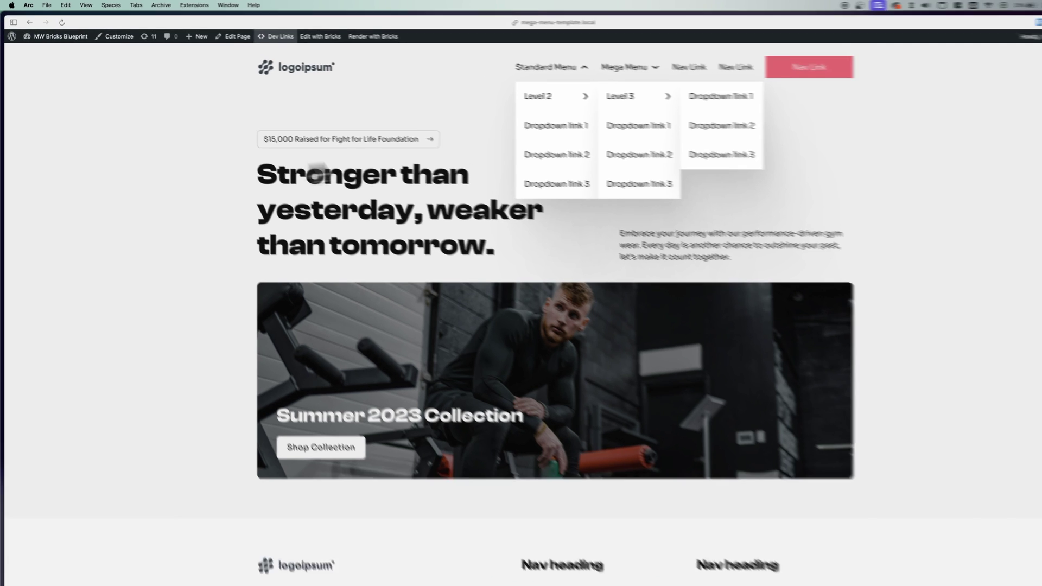
- Inspect the page for a narrow mobile-width front end and open the hamburger menu
{"action": "right_click", "coordinate": [443, 79]}
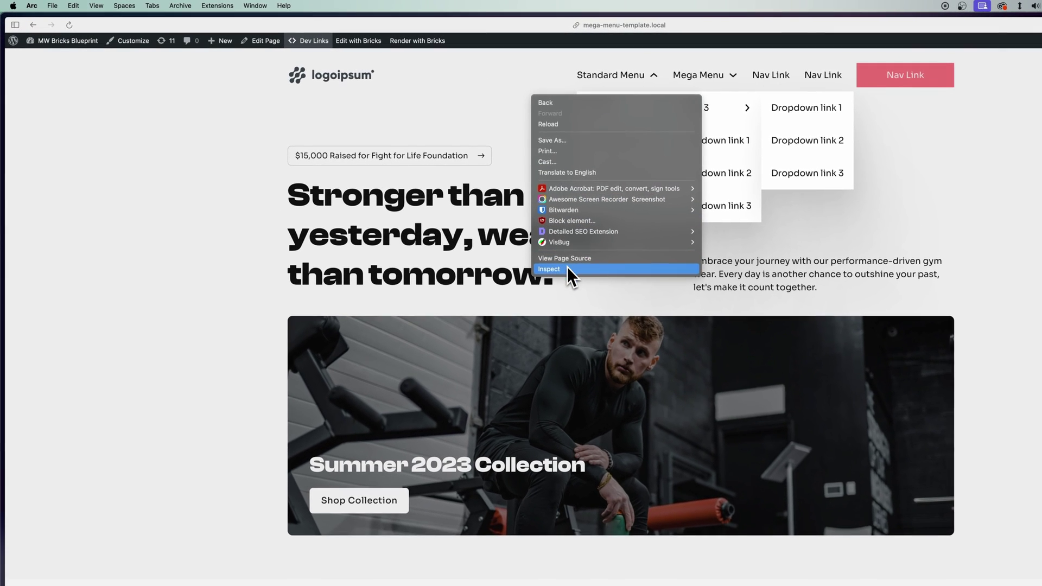
{"action": "left_click", "coordinate": [568, 266]}
{"action": "left_click", "coordinate": [412, 71]}
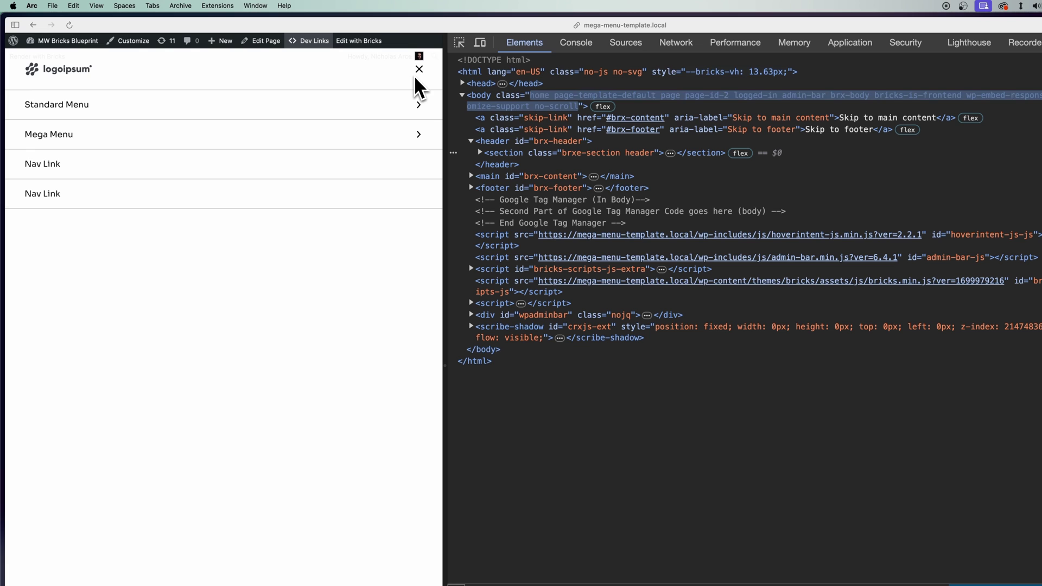
- Step through Standard Menu, Level 2 and Level 3 in the mobile menu, then go Back to the top
{"action": "left_click", "coordinate": [180, 112]}
{"action": "left_click", "coordinate": [179, 111]}
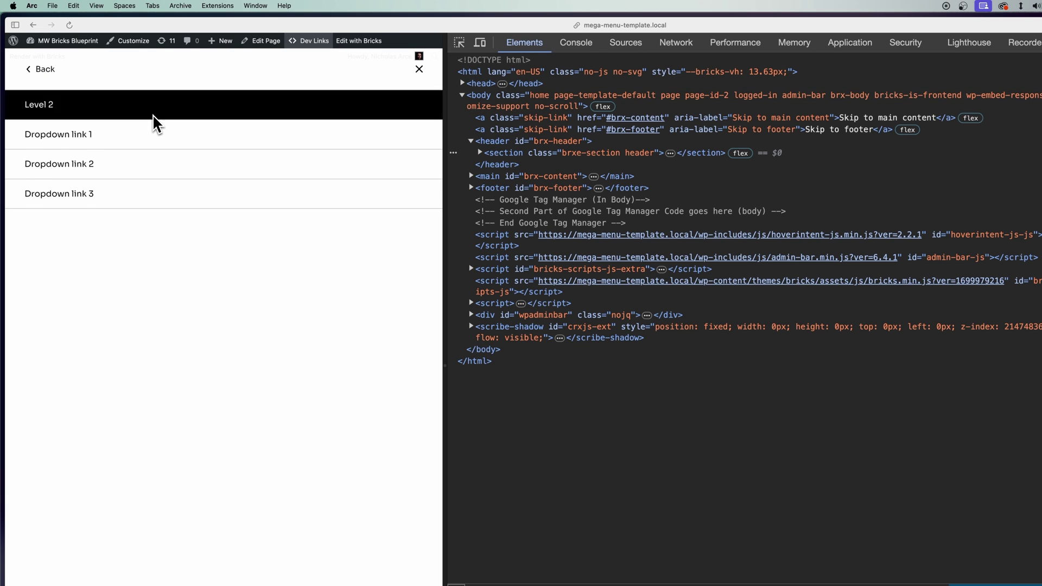
{"action": "left_click", "coordinate": [153, 117]}
{"action": "left_click", "coordinate": [211, 114]}
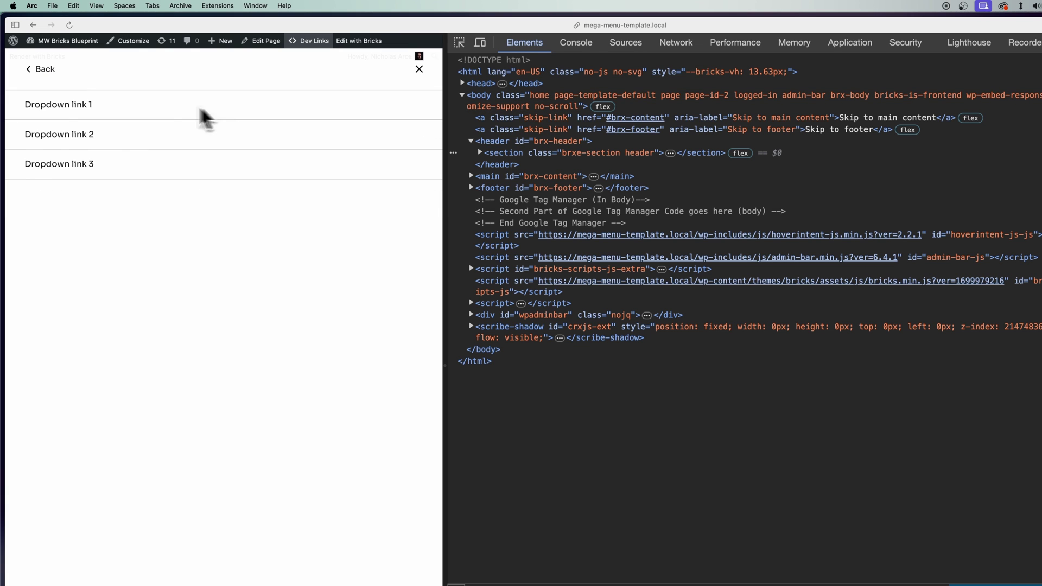
{"action": "left_click", "coordinate": [46, 73]}
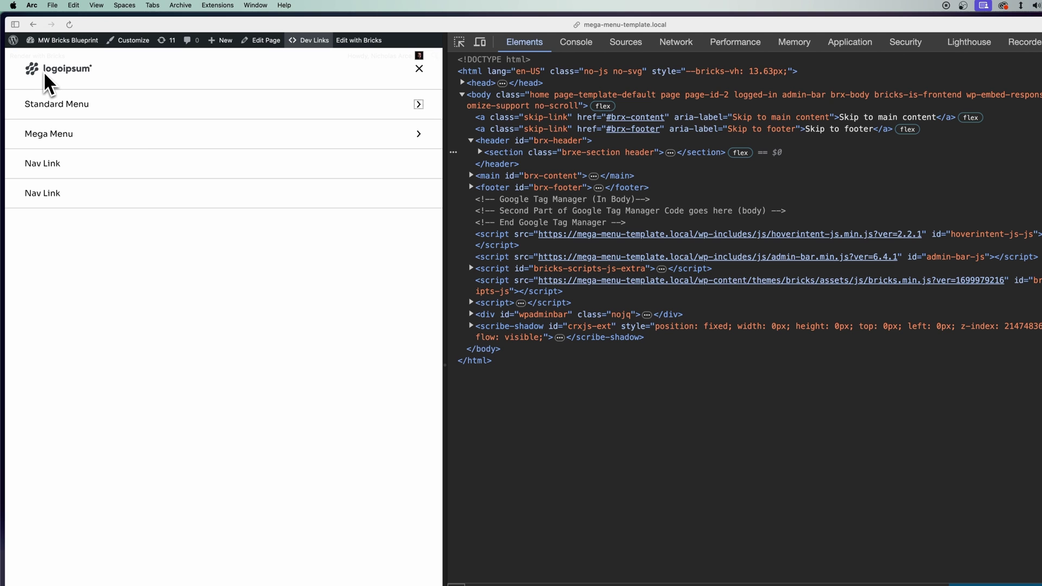
{"action": "mouse_move", "coordinate": [4, 274]}
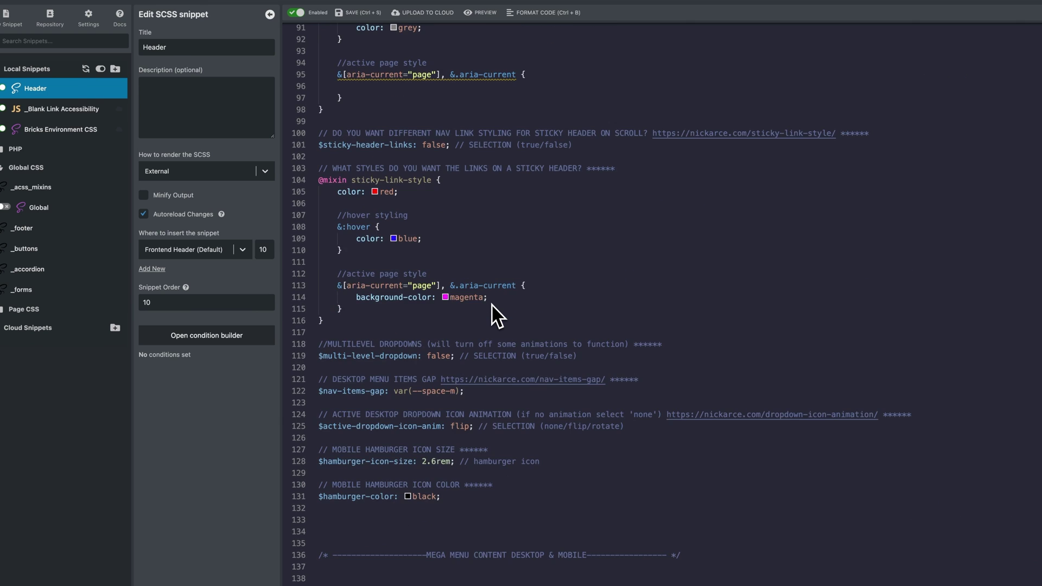
- Change $multi-level-dropdown on line 119 of the Header SCSS snippet from false to true
{"action": "double_click", "coordinate": [386, 356]}
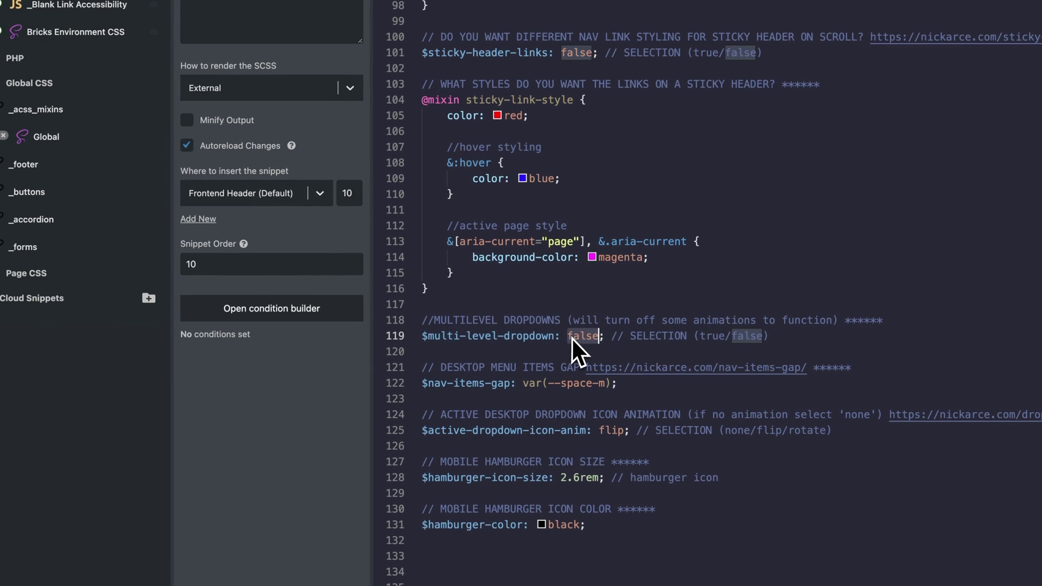
{"action": "type", "text": "true"}
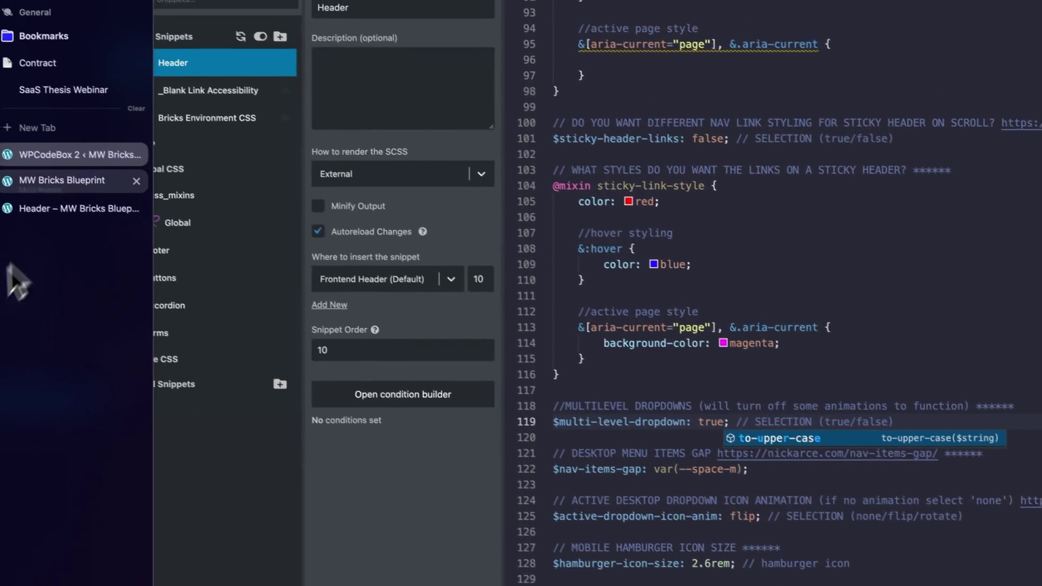
{"action": "left_click", "coordinate": [88, 191]}
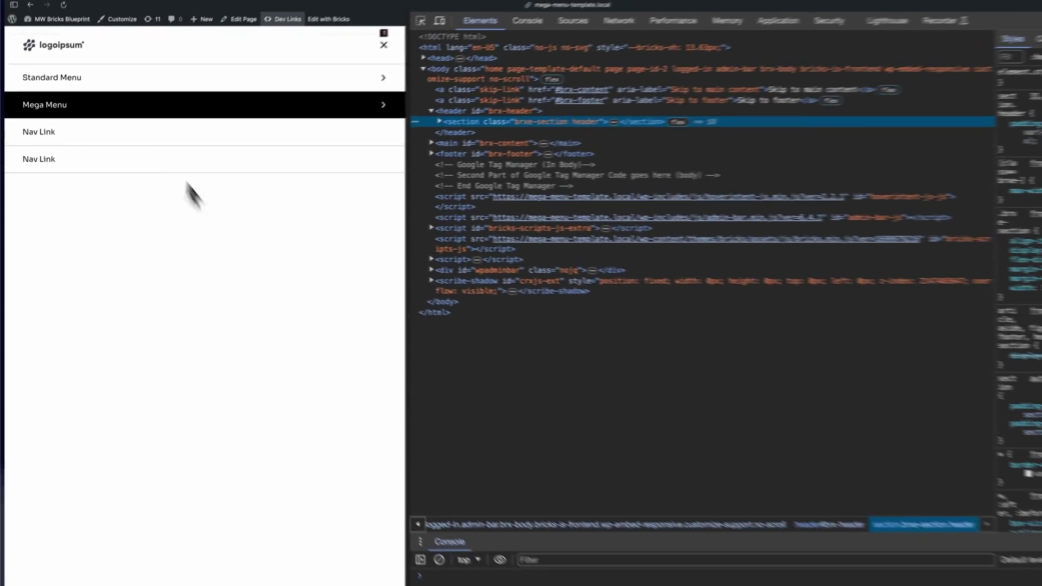
- Open Standard Menu and Level 2 in the mobile menu to reveal Level 3, then go Back twice
{"action": "left_click", "coordinate": [137, 90]}
{"action": "left_click", "coordinate": [143, 87]}
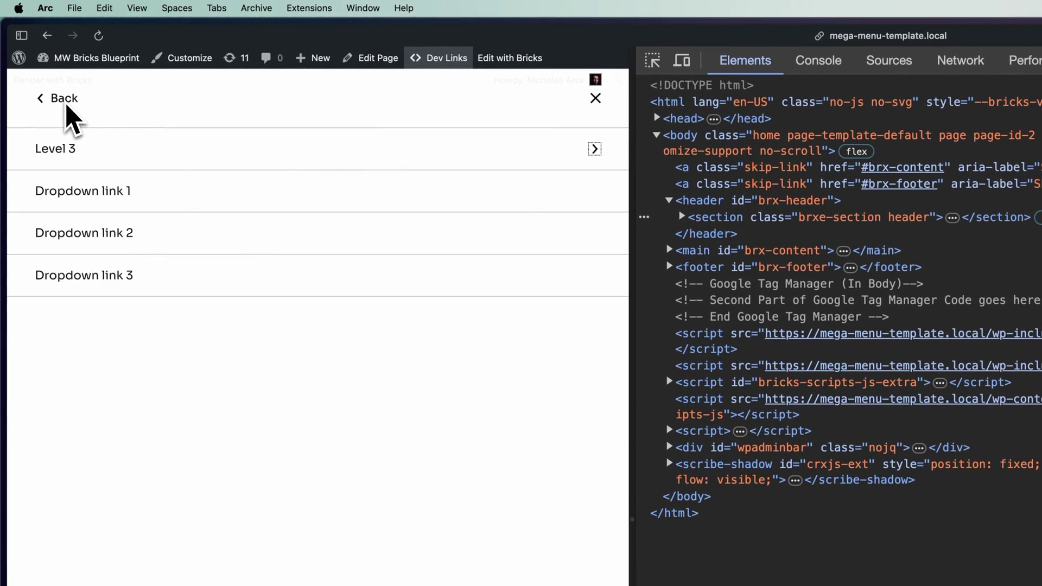
{"action": "left_click", "coordinate": [65, 104]}
{"action": "left_click", "coordinate": [65, 104]}
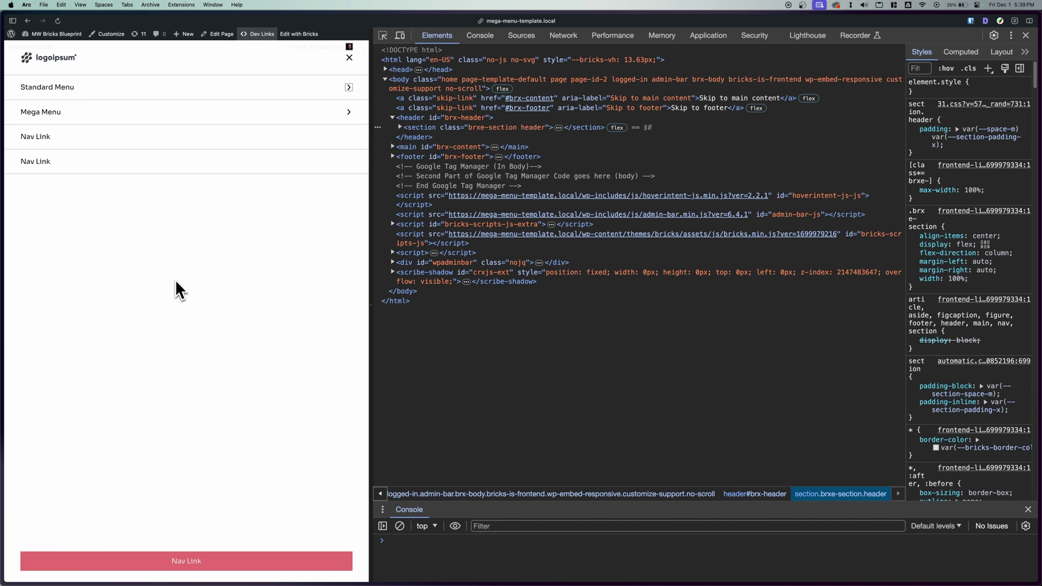
- Return to the Header template in Bricks Builder via Arc's sidebar tabs
{"action": "mouse_move", "coordinate": [25, 222]}
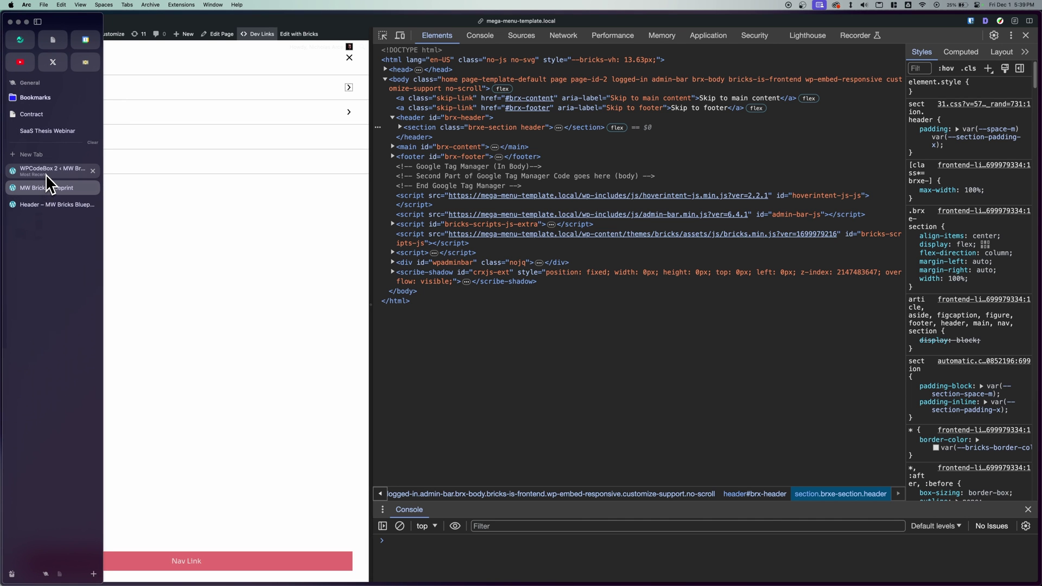
{"action": "left_click", "coordinate": [46, 173]}
{"action": "left_click", "coordinate": [54, 205]}
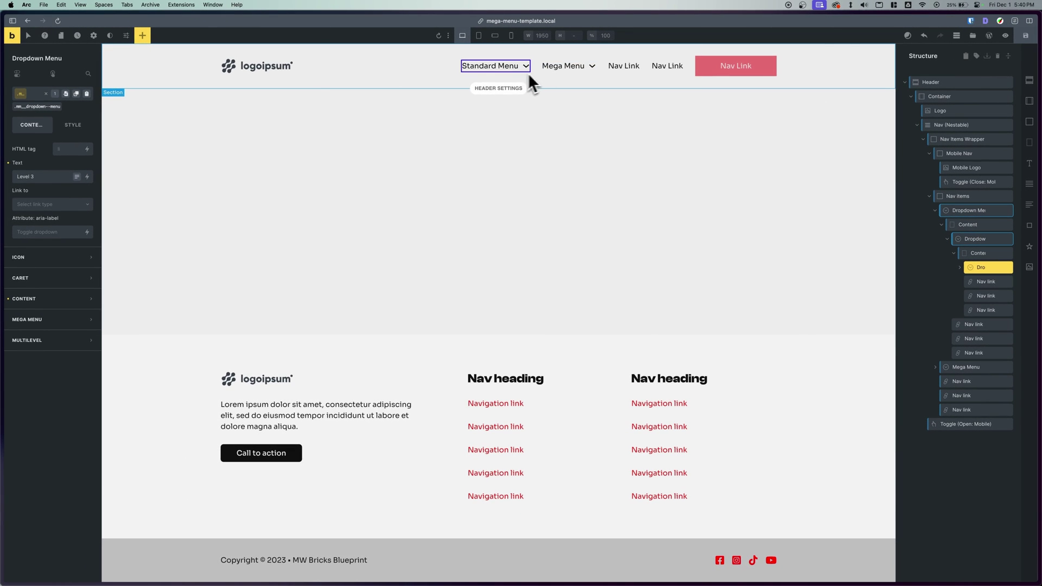
- In Finder's Dropdown Templates folder, bring up the Open With options for the Dropdown Ruby file
{"action": "left_click", "coordinate": [361, 570]}
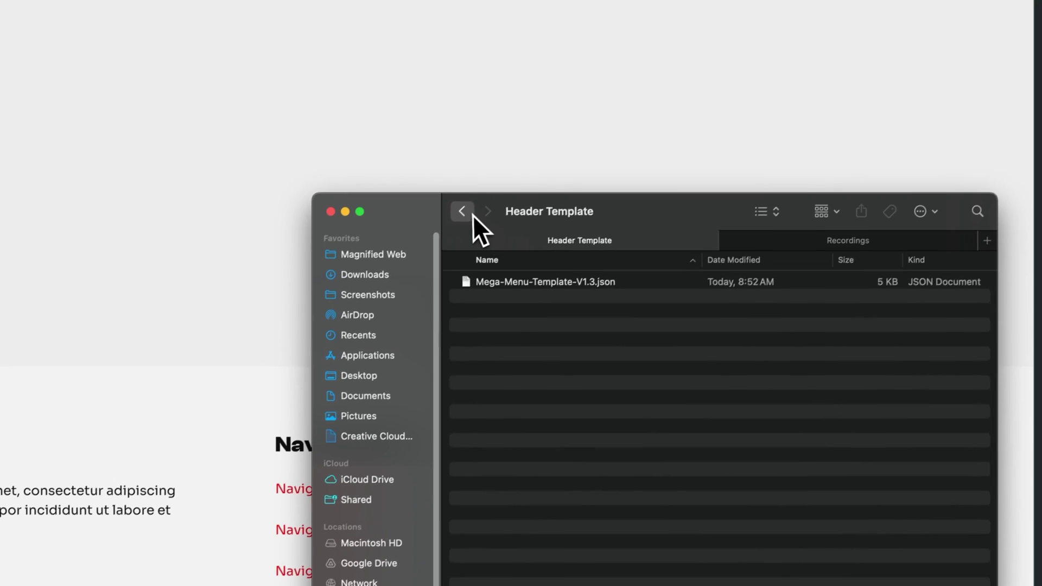
{"action": "left_click", "coordinate": [538, 152]}
{"action": "double_click", "coordinate": [524, 287]}
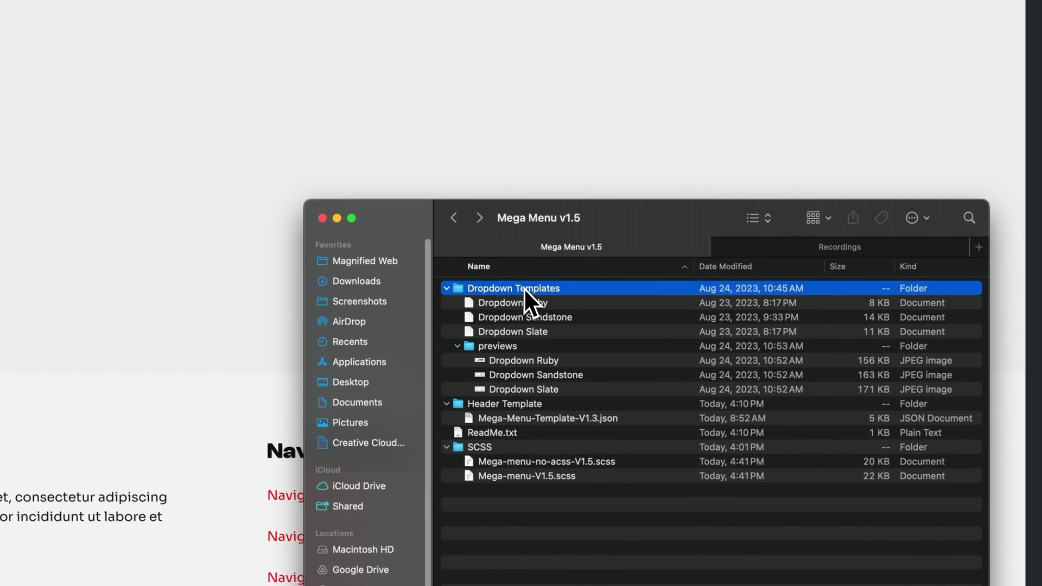
{"action": "left_click", "coordinate": [518, 290]}
{"action": "key", "text": "super+bracketleft"}
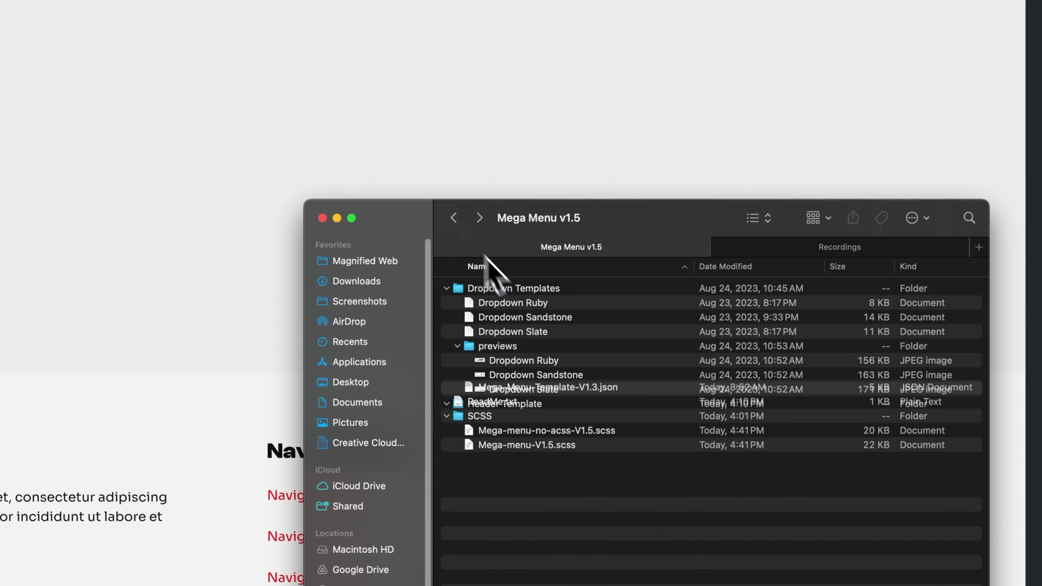
{"action": "double_click", "coordinate": [514, 289]}
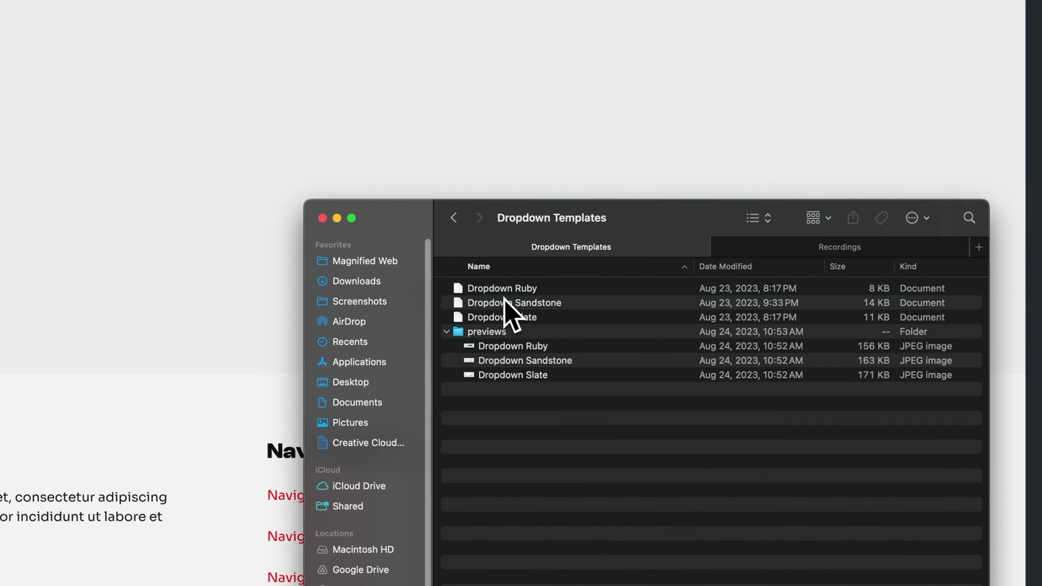
{"action": "left_click", "coordinate": [499, 289]}
{"action": "right_click", "coordinate": [500, 290]}
{"action": "mouse_move", "coordinate": [540, 311]}
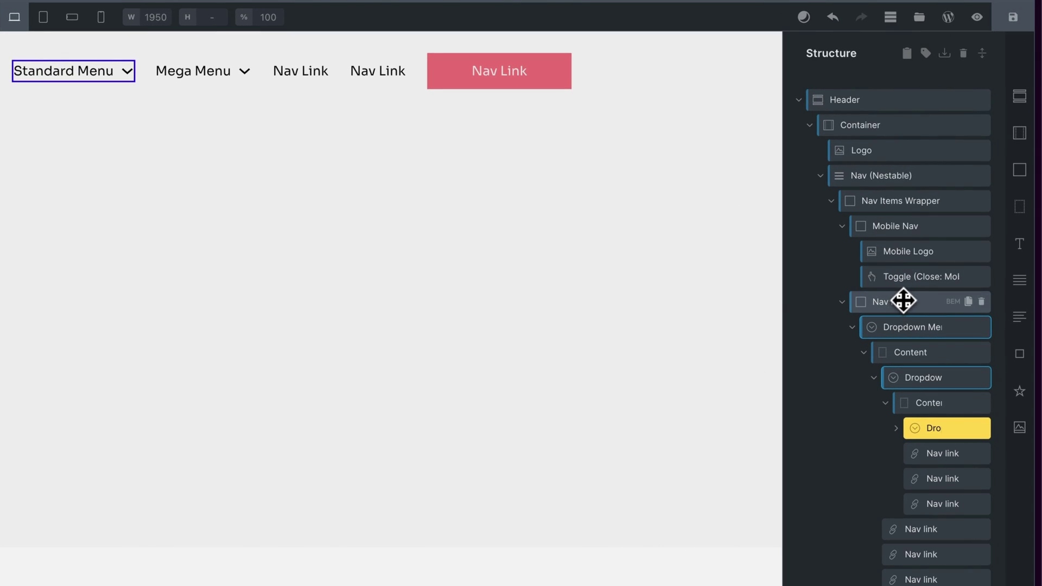
- Paste the MM Ruby mega menu into Nav items and drag it to the top, above Standard Menu
{"action": "left_click", "coordinate": [903, 300]}
{"action": "key", "text": "super+v"}
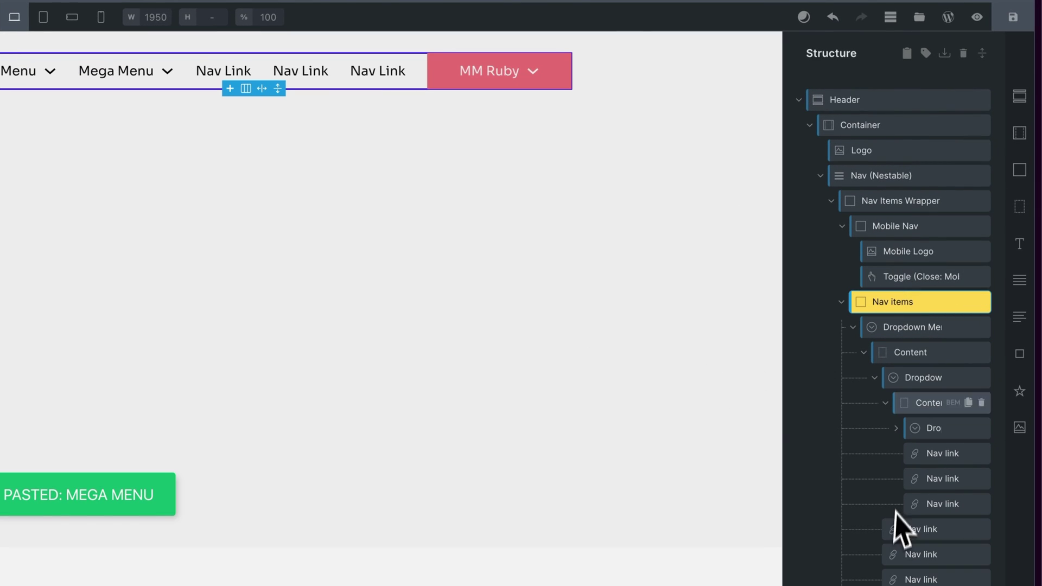
{"action": "left_click", "coordinate": [858, 329]}
{"action": "left_click", "coordinate": [885, 450]}
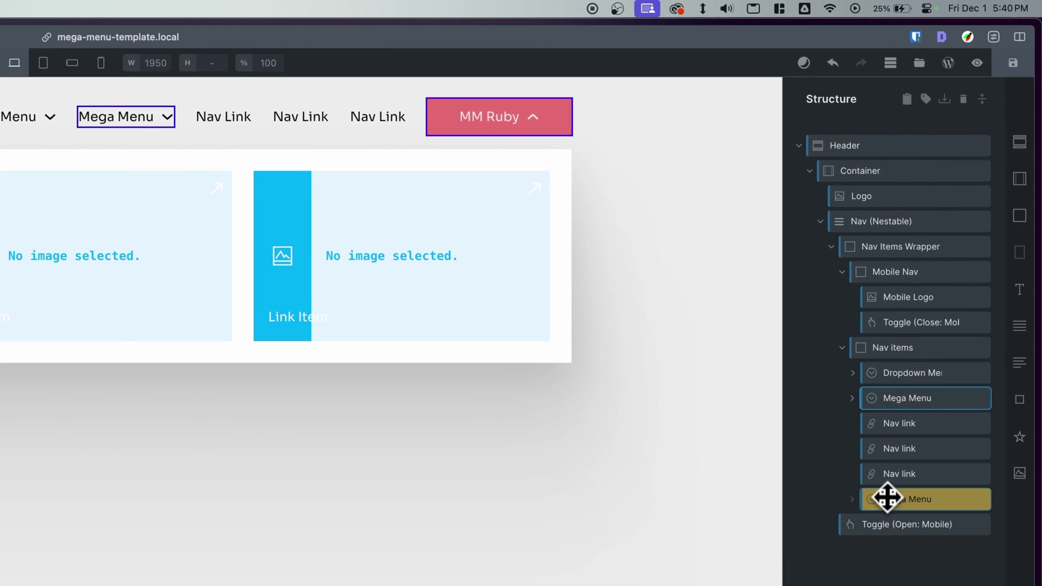
{"action": "left_click_drag", "start_coordinate": [886, 497], "coordinate": [875, 374]}
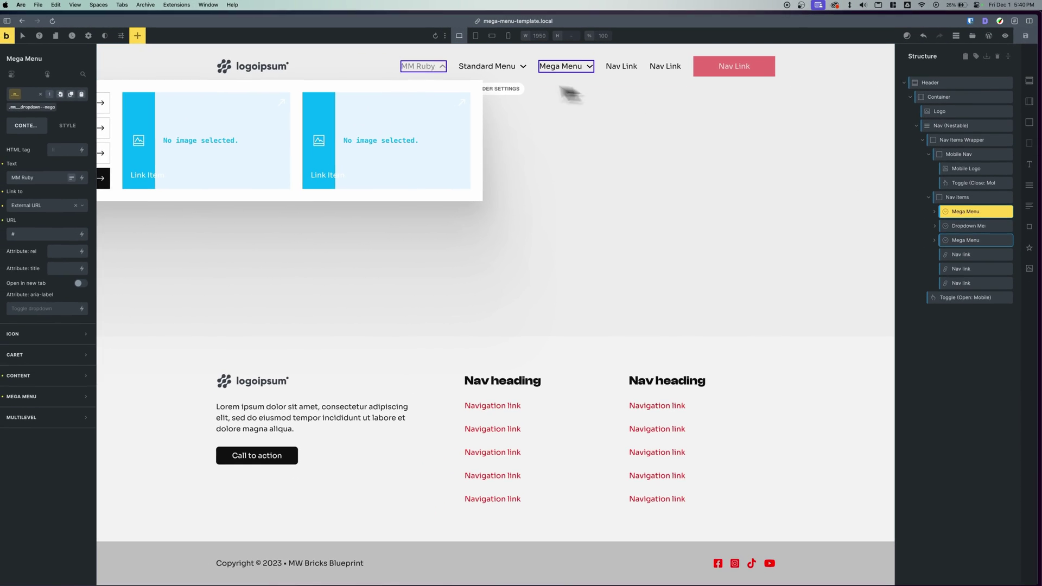
- Set the first featured card's image to the dark gym photo from the Media Library
{"action": "left_click", "coordinate": [211, 137]}
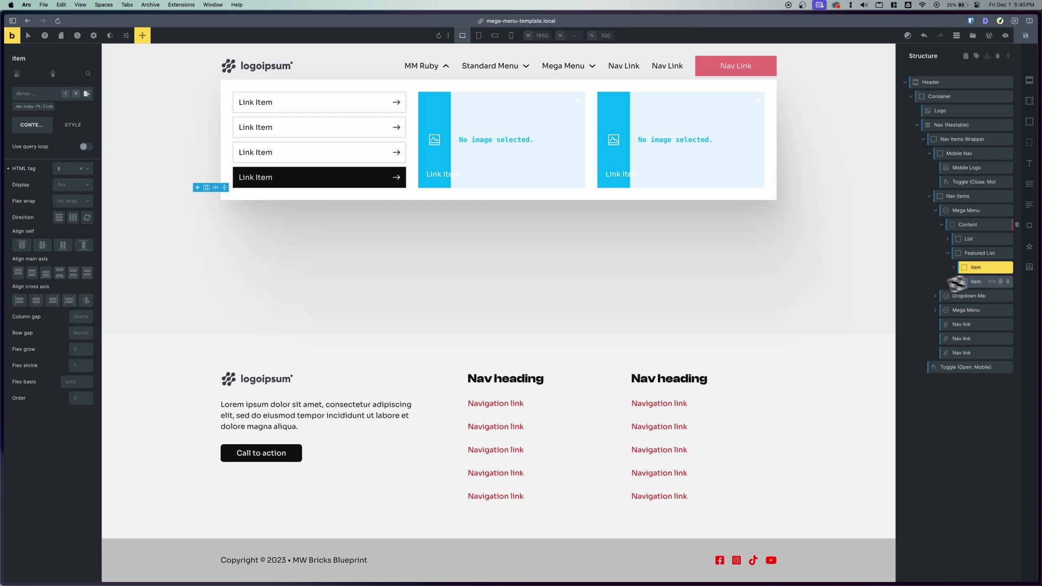
{"action": "left_click", "coordinate": [954, 267]}
{"action": "left_click", "coordinate": [980, 310]}
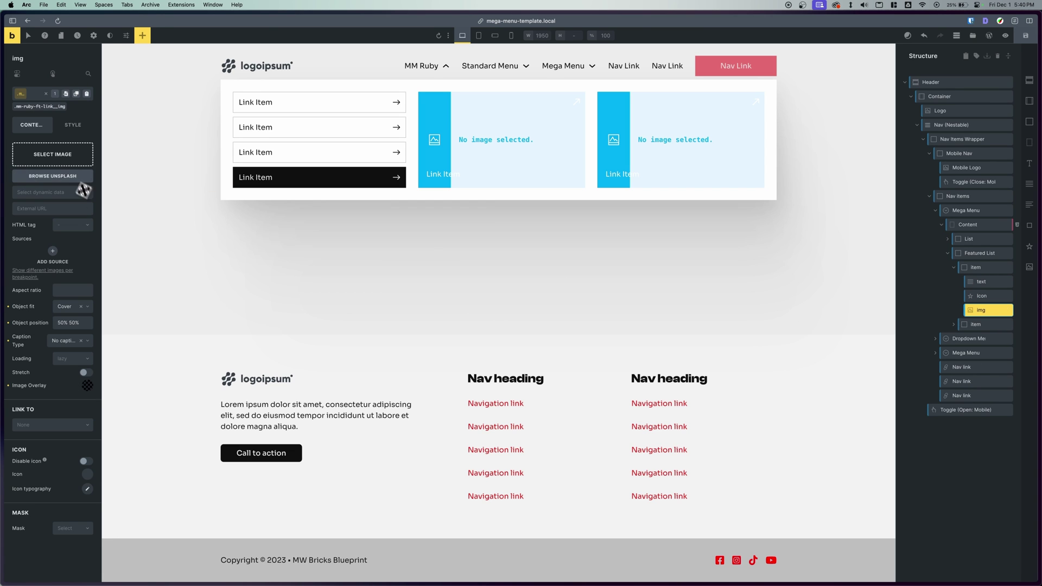
{"action": "left_click", "coordinate": [78, 159]}
{"action": "left_click", "coordinate": [456, 152]}
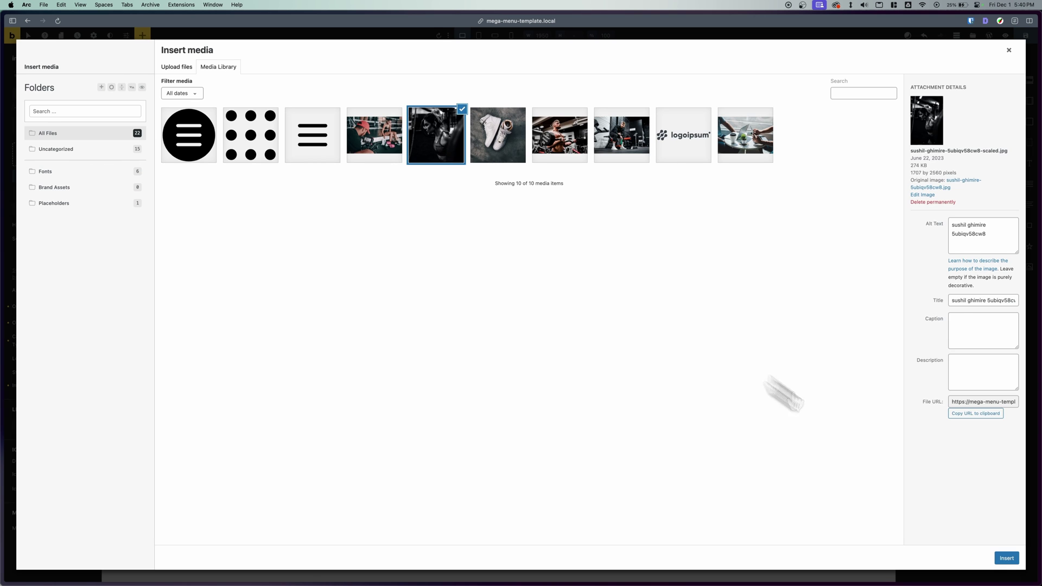
{"action": "left_click", "coordinate": [1005, 558]}
- Give the second featured card's image a gym photo and save the template
{"action": "left_click_drag", "start_coordinate": [977, 310], "coordinate": [981, 369]}
{"action": "left_click_drag", "start_coordinate": [736, 178], "coordinate": [706, 181]}
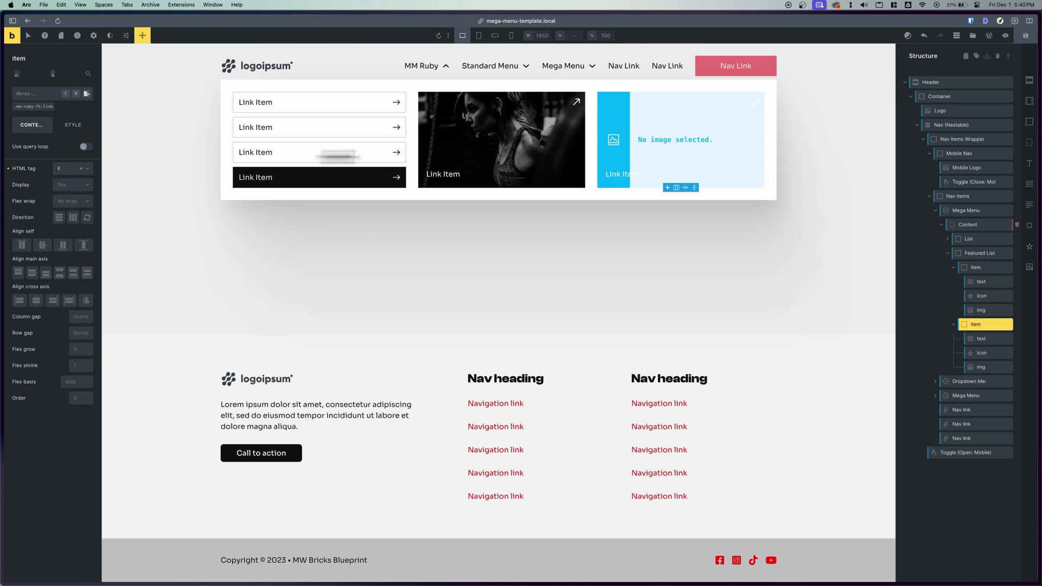
{"action": "left_click", "coordinate": [979, 367]}
{"action": "left_click", "coordinate": [92, 163]}
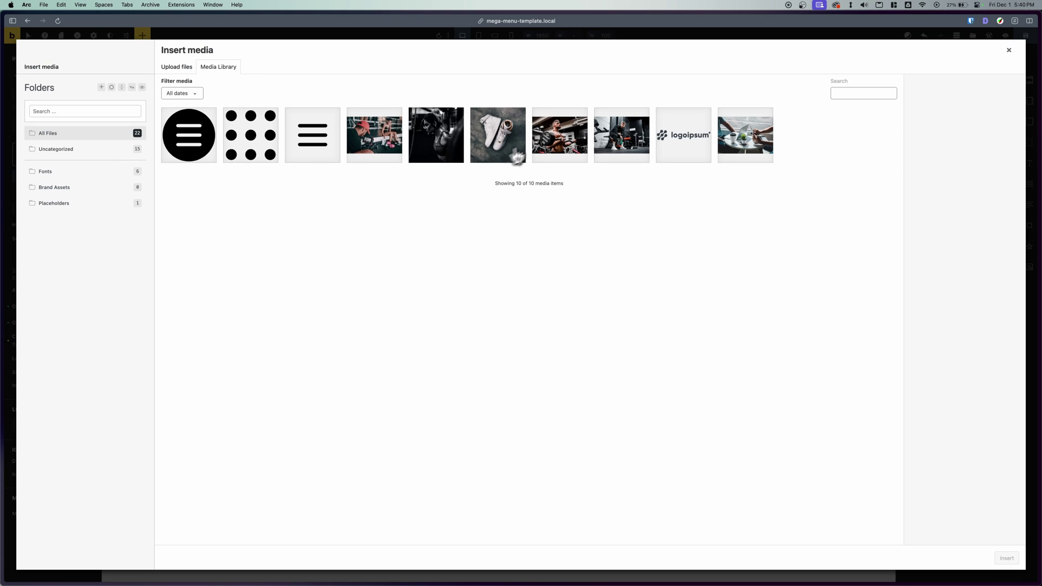
{"action": "left_click", "coordinate": [556, 141]}
{"action": "left_click", "coordinate": [1007, 558]}
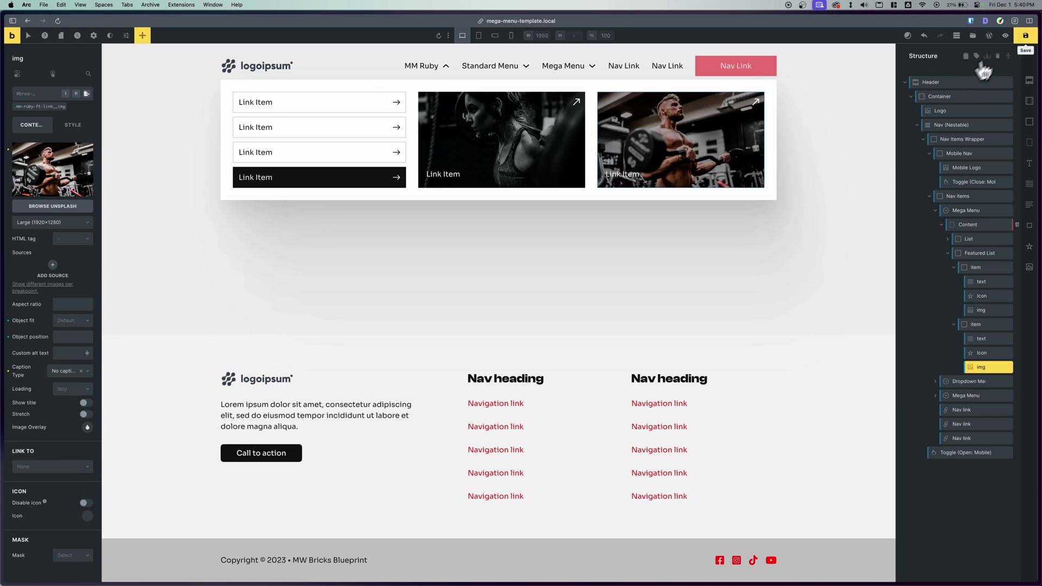
{"action": "left_click", "coordinate": [1024, 38]}
- On the full-width front end, hover MM Ruby and the Standard Menu levels to check their dropdowns
{"action": "left_click", "coordinate": [21, 198]}
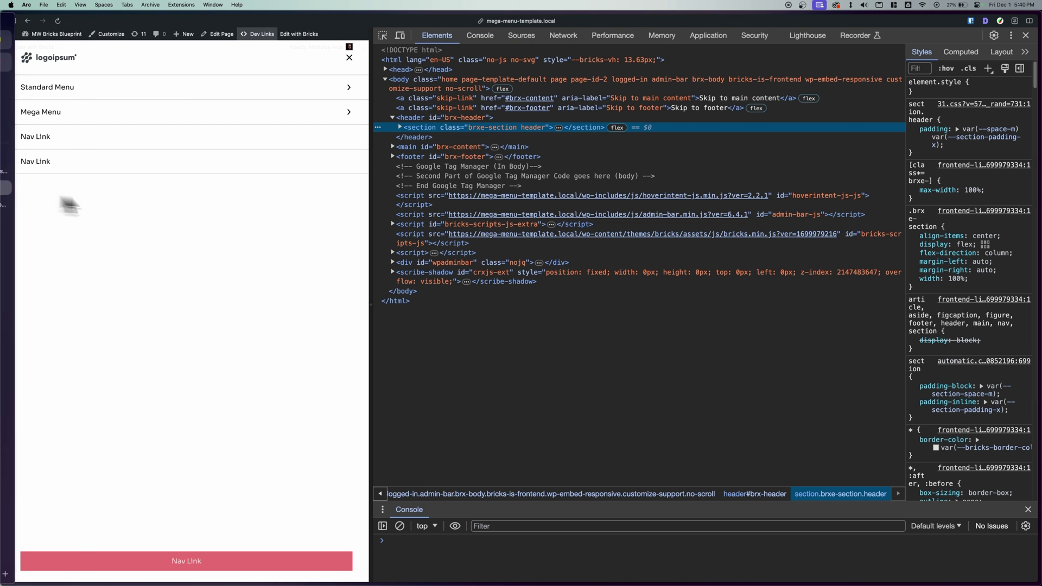
{"action": "left_click", "coordinate": [349, 57]}
{"action": "left_click", "coordinate": [1026, 34]}
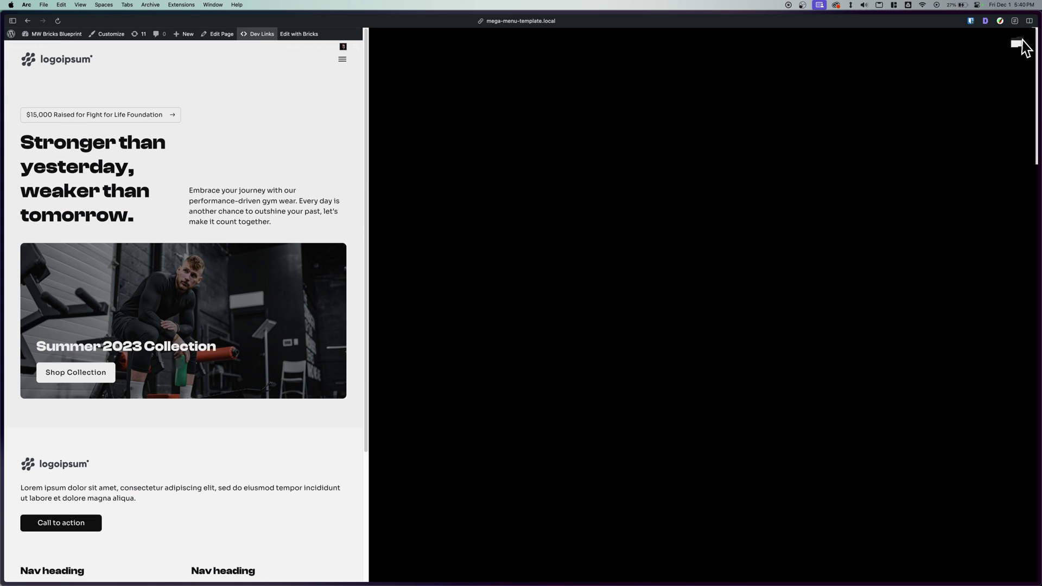
{"action": "mouse_move", "coordinate": [462, 68]}
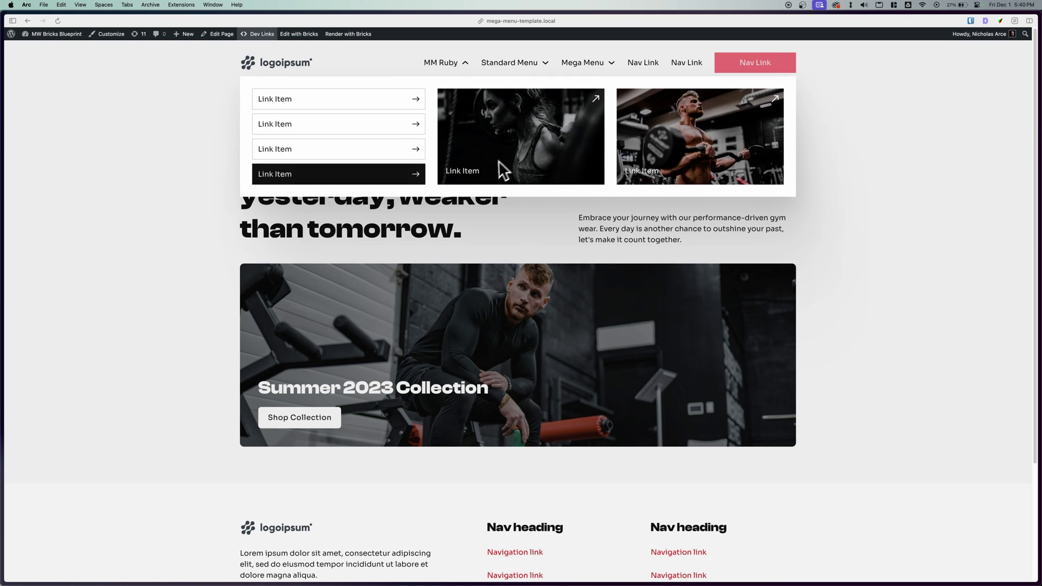
{"action": "mouse_move", "coordinate": [505, 72]}
{"action": "mouse_move", "coordinate": [530, 98]}
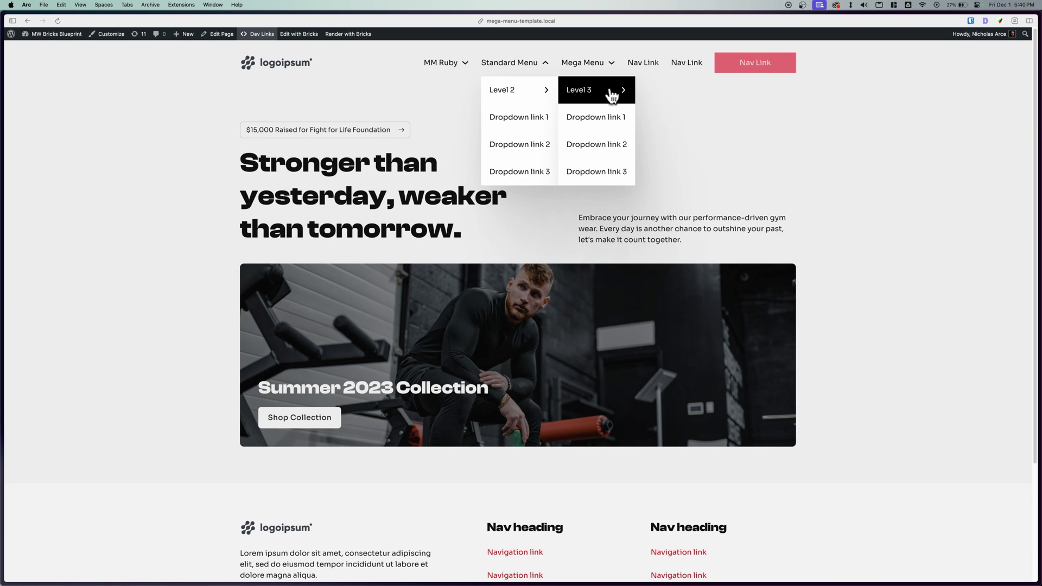
{"action": "mouse_move", "coordinate": [612, 95]}
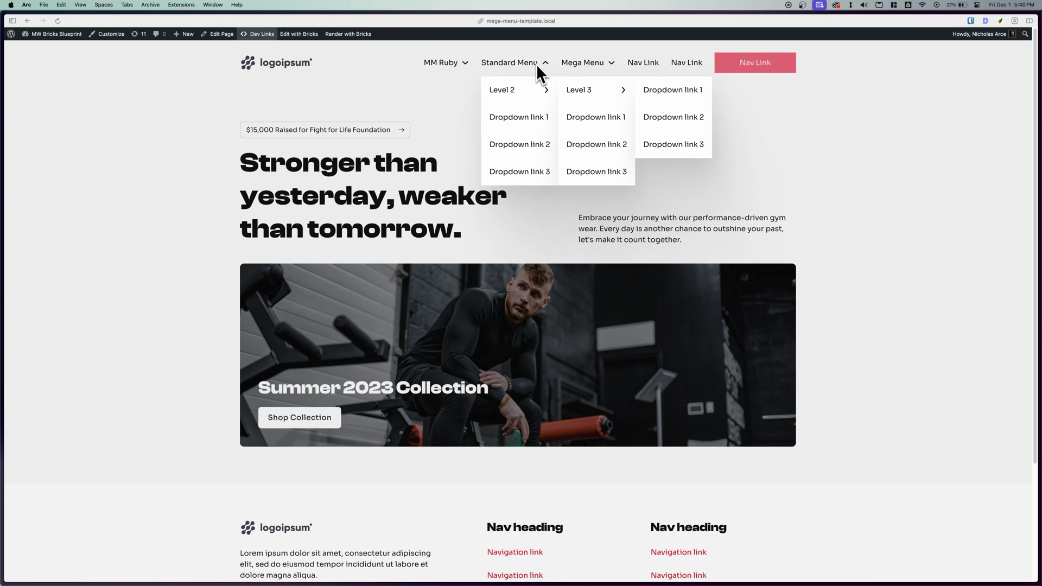
- Inspect to get a narrow viewport, then open the MM Ruby and Standard Menu submenus in the mobile menu
{"action": "right_click", "coordinate": [792, 131]}
{"action": "left_click", "coordinate": [812, 278]}
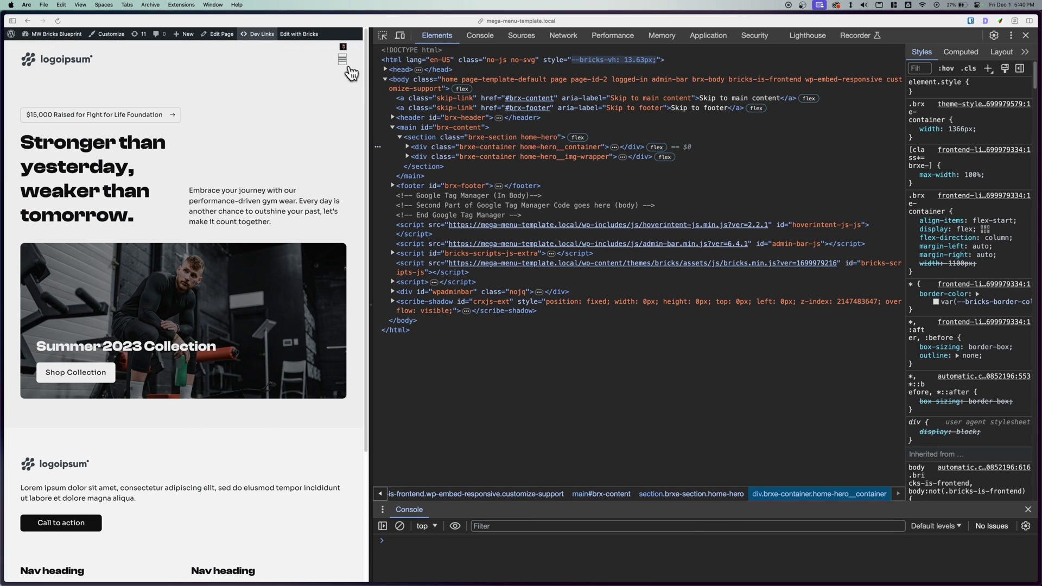
{"action": "left_click", "coordinate": [350, 72]}
{"action": "left_click", "coordinate": [193, 97]}
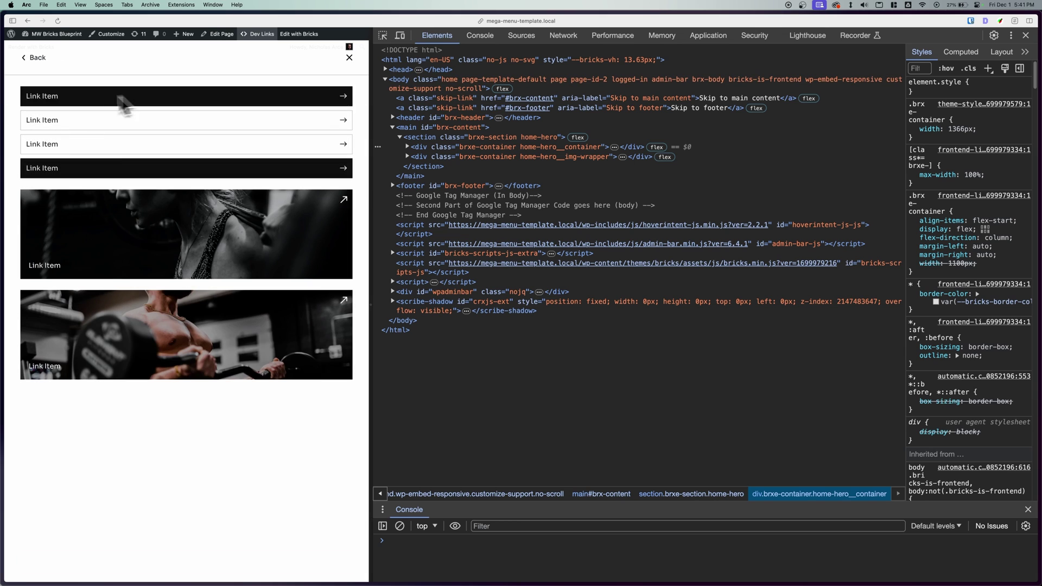
{"action": "left_click", "coordinate": [36, 59]}
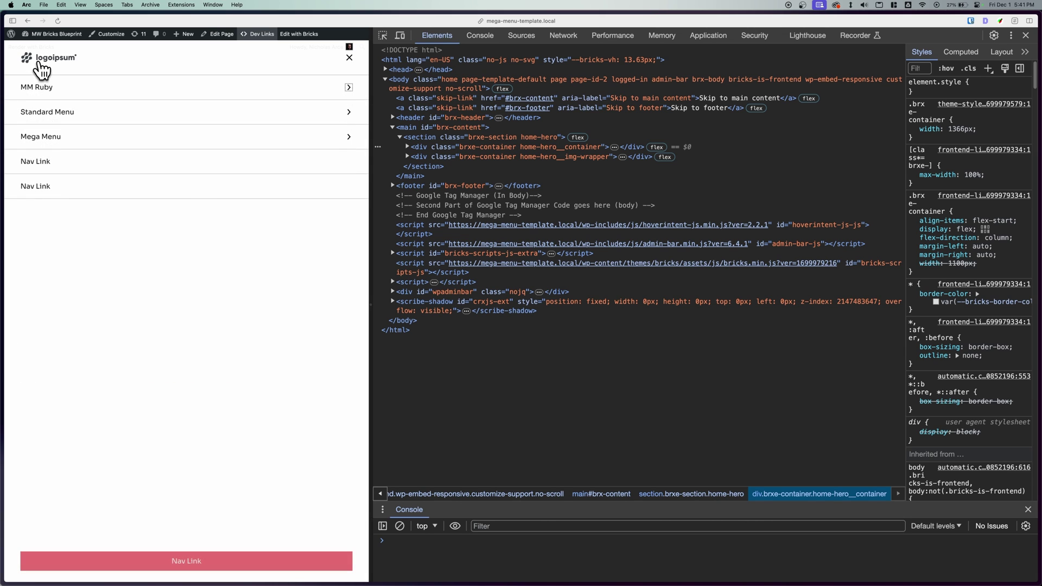
{"action": "left_click", "coordinate": [116, 122]}
{"action": "left_click", "coordinate": [162, 97]}
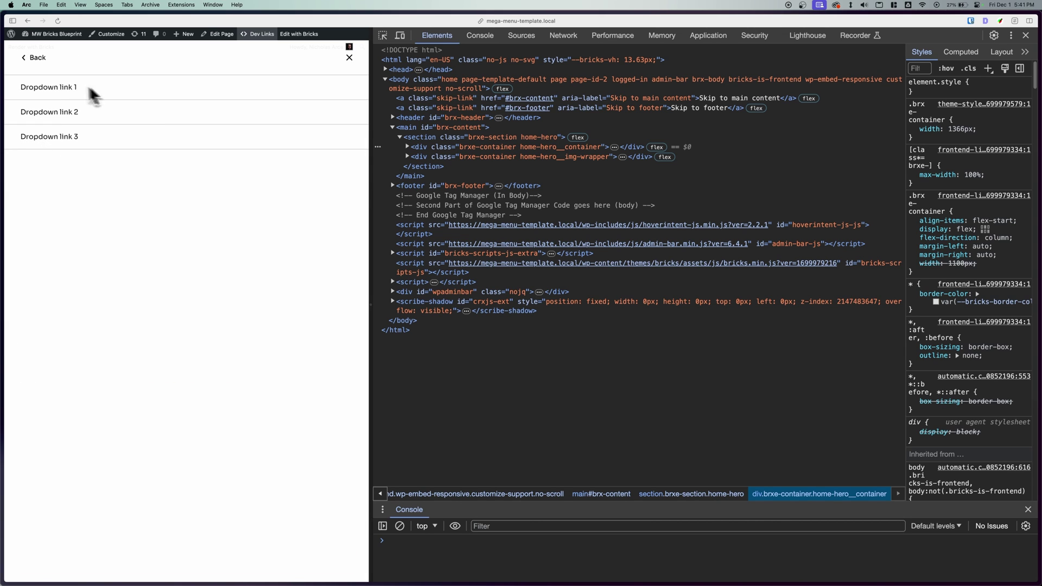
- Go Back in the mobile menu, then hover Standard Menu on desktop so Level 2 and Level 3 fly out
{"action": "left_click", "coordinate": [40, 67]}
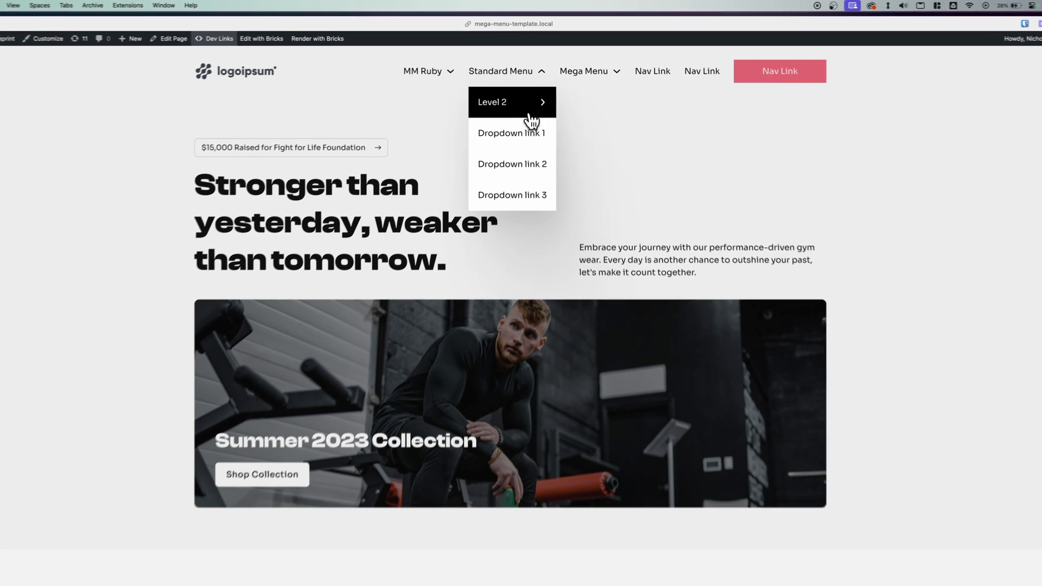
{"action": "mouse_move", "coordinate": [543, 91]}
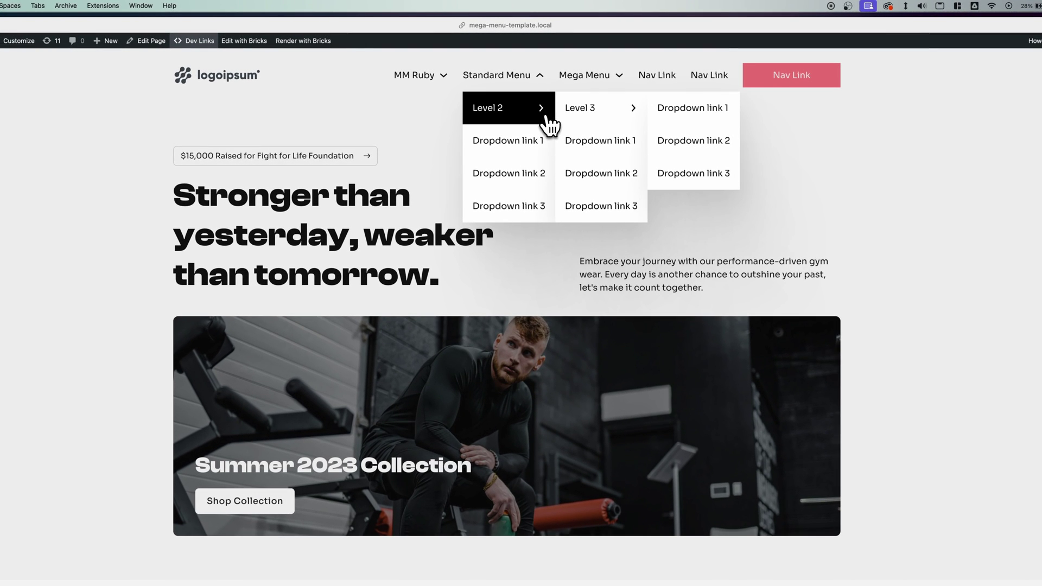